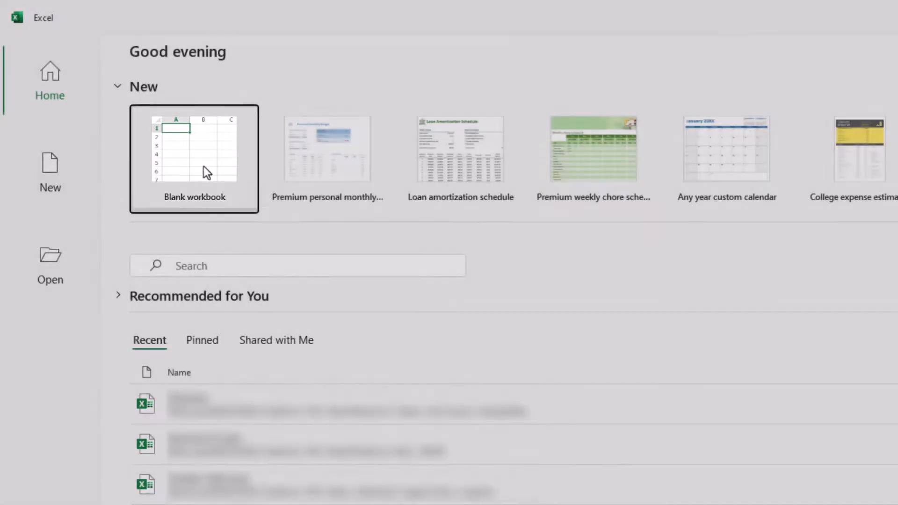
Start a new blank workbook (Book1) from the Excel start page.
click(203, 167)
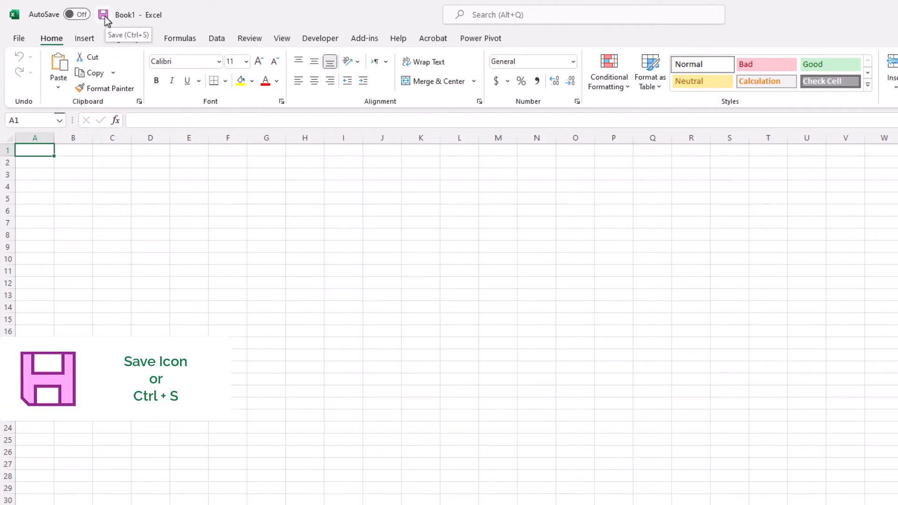
click(104, 15)
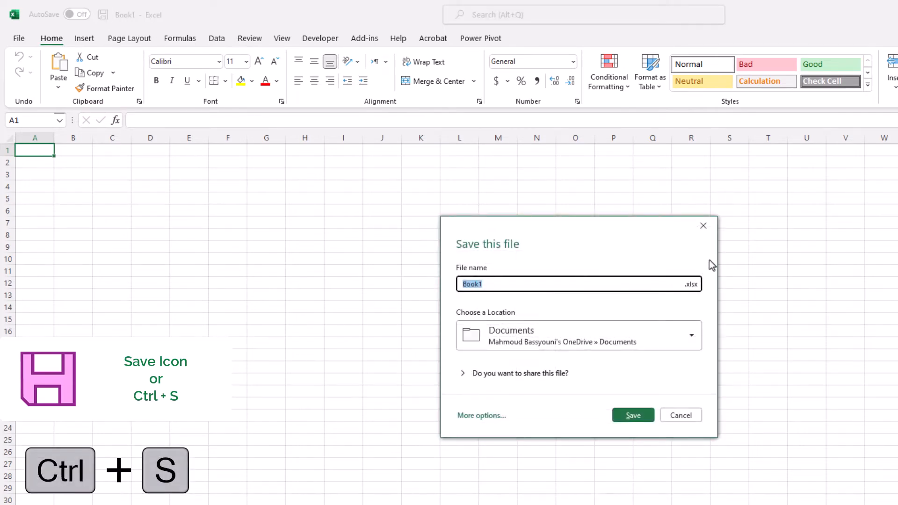
click(705, 227)
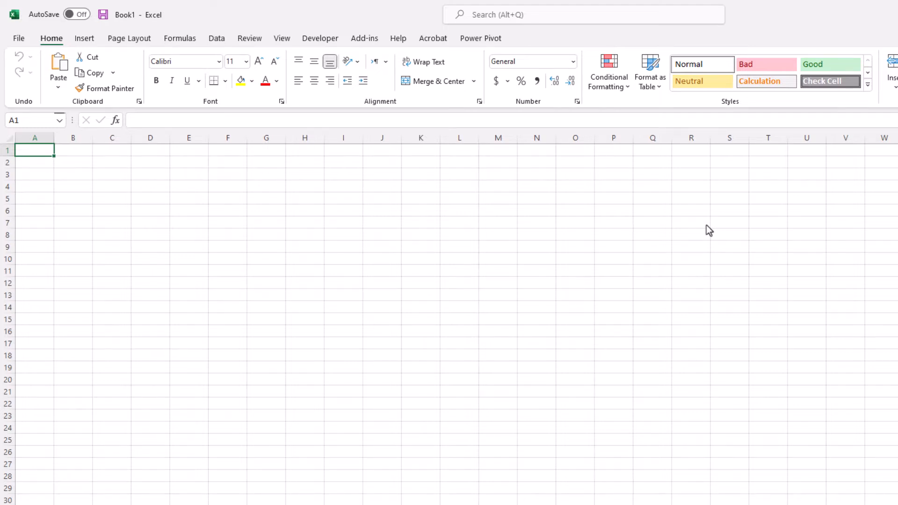
key(F12)
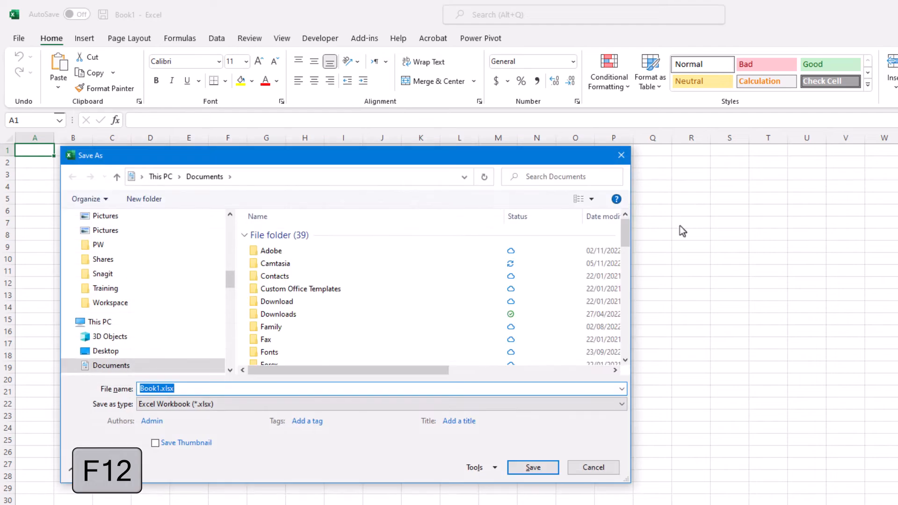
click(622, 157)
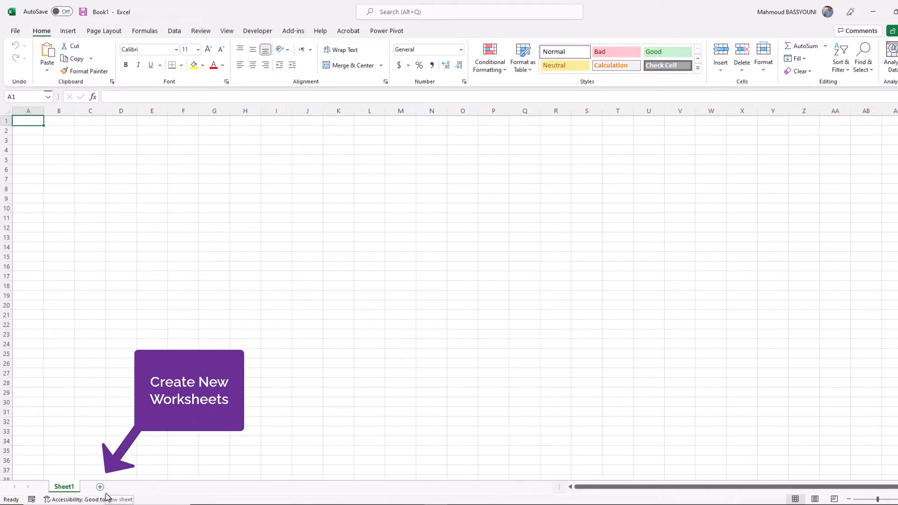
Rename the Sheet1 worksheet tab to MySheet.
double_click(65, 488)
text(M)
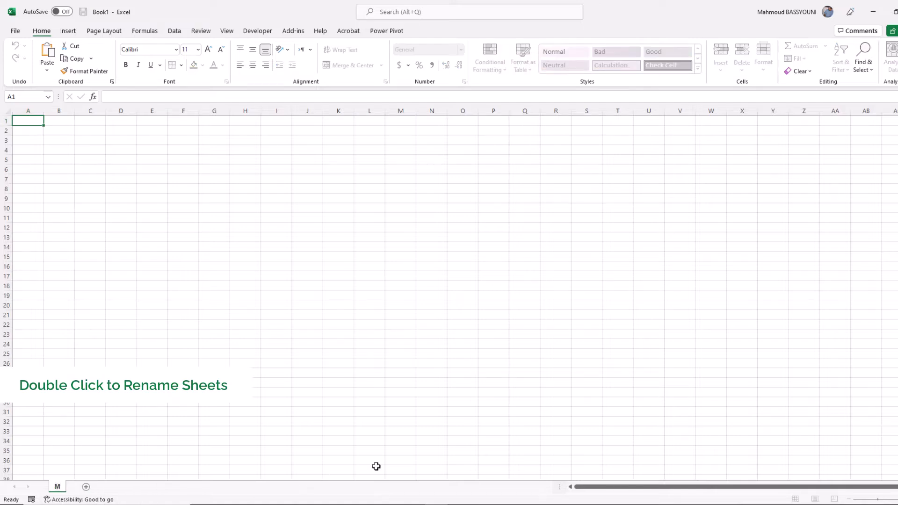
text(ySheet)
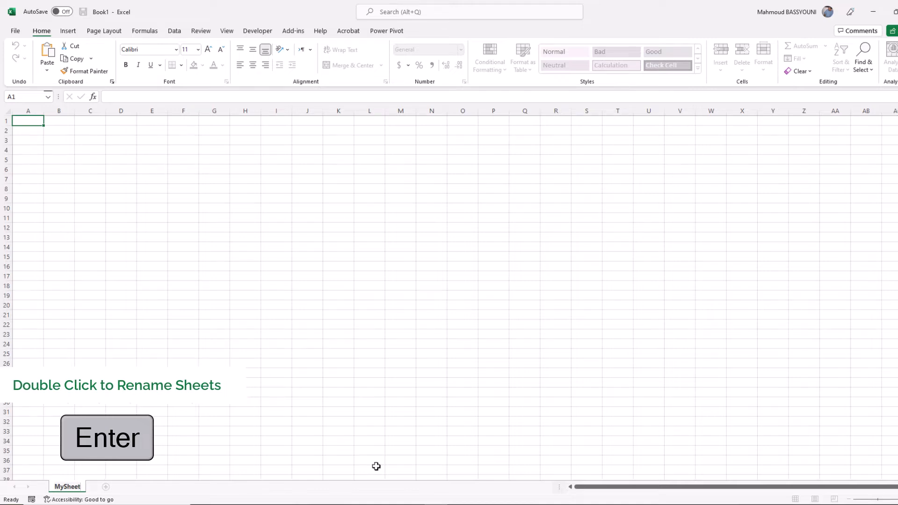
key(Return)
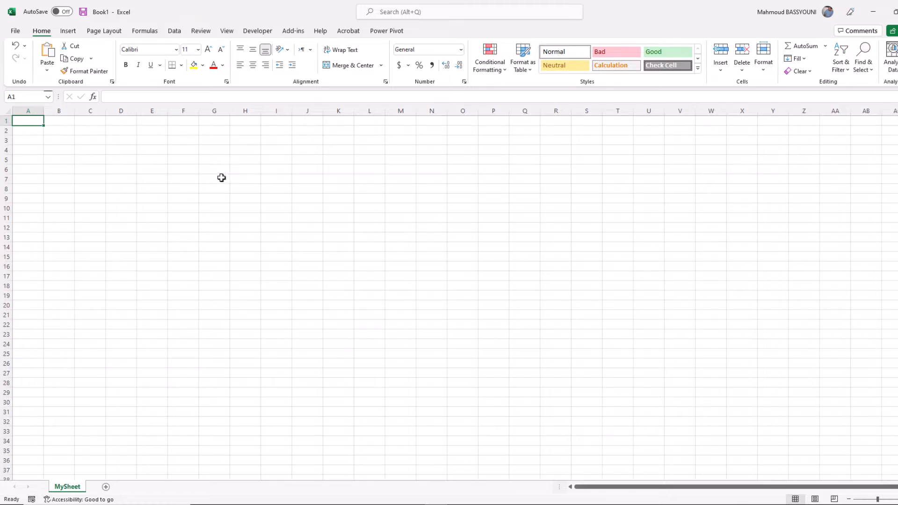
Enter the text Hello There in cell C3.
click(96, 140)
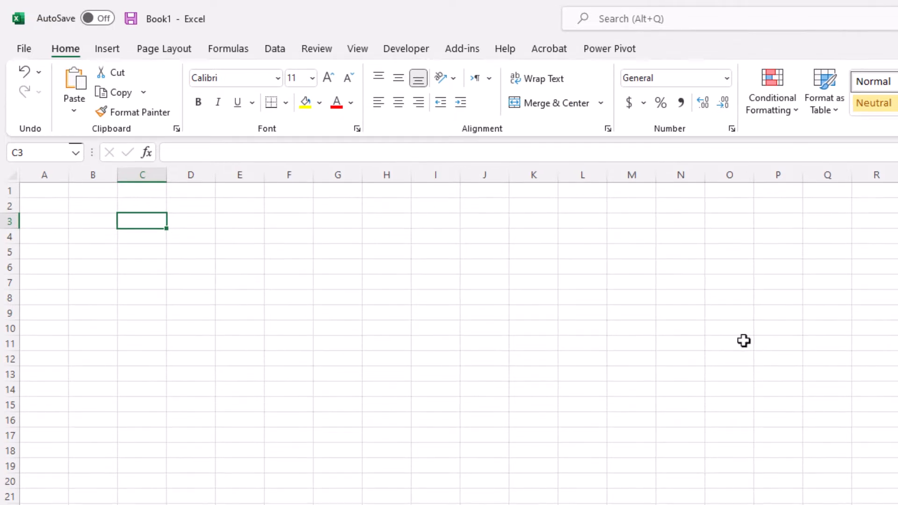
text(Hell)
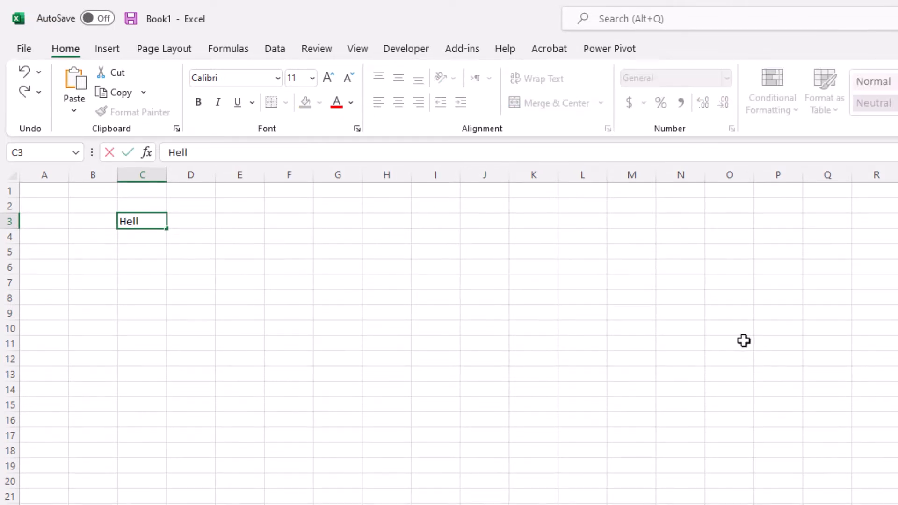
text(o There)
key(Return)
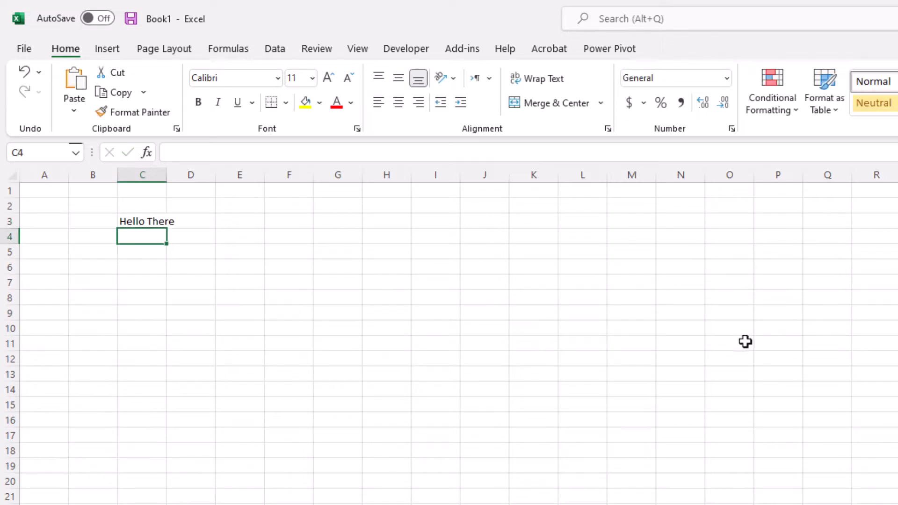
Overwrite C3 with Hi There and return the selection to C3.
click(142, 222)
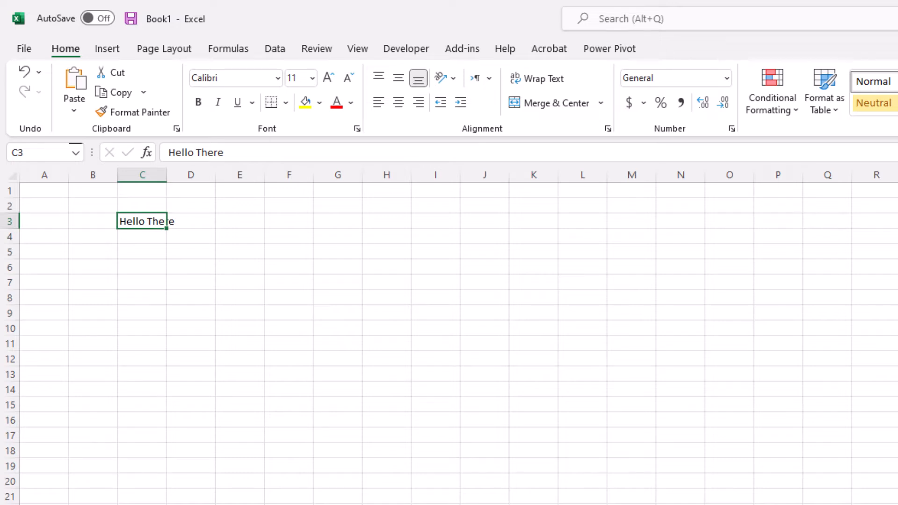
text(Hi)
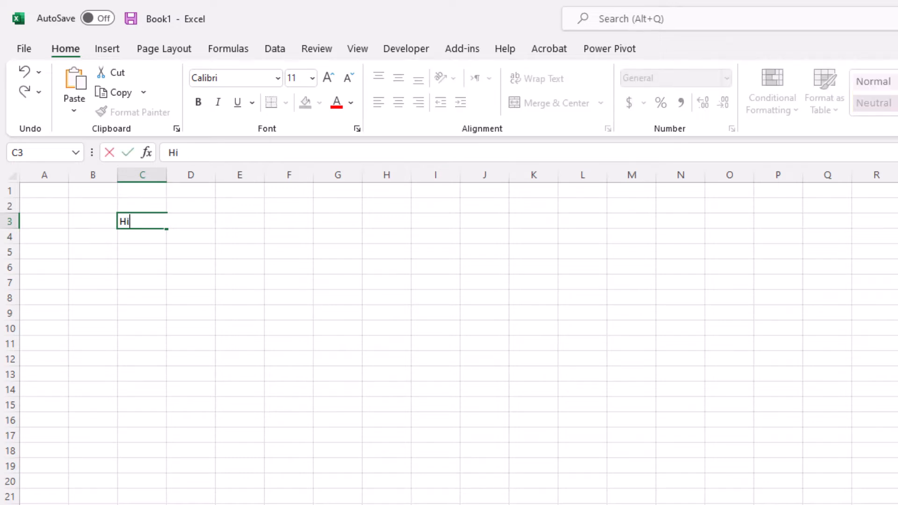
text( There)
key(Return)
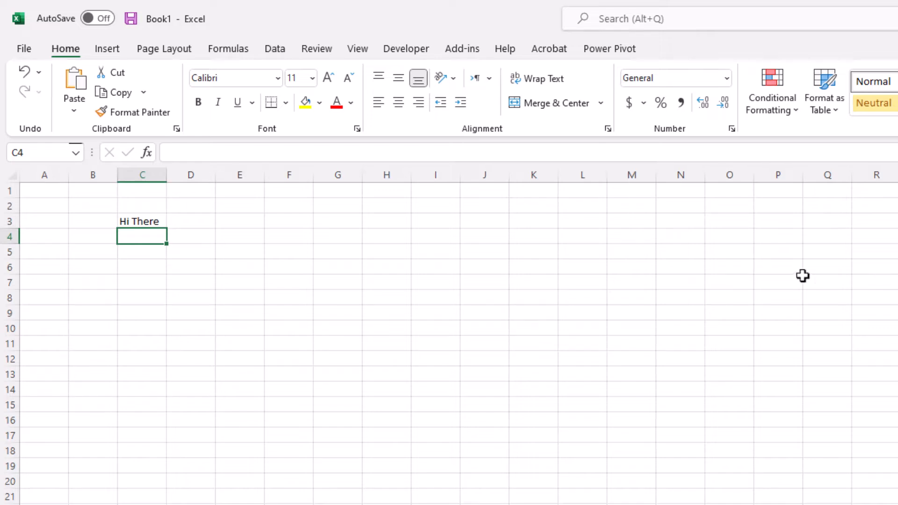
key(Up)
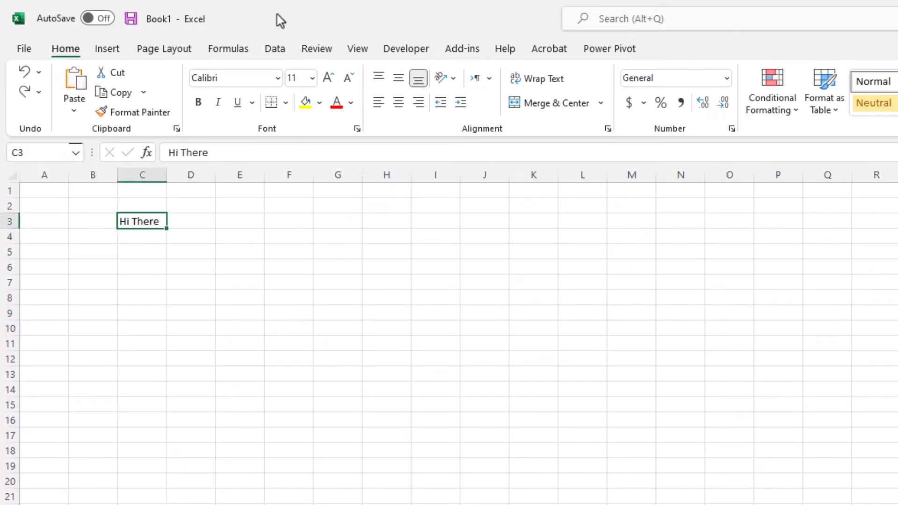
Edit C3 in place, changing Hi to Hello so it reads Hello There.
double_click(130, 221)
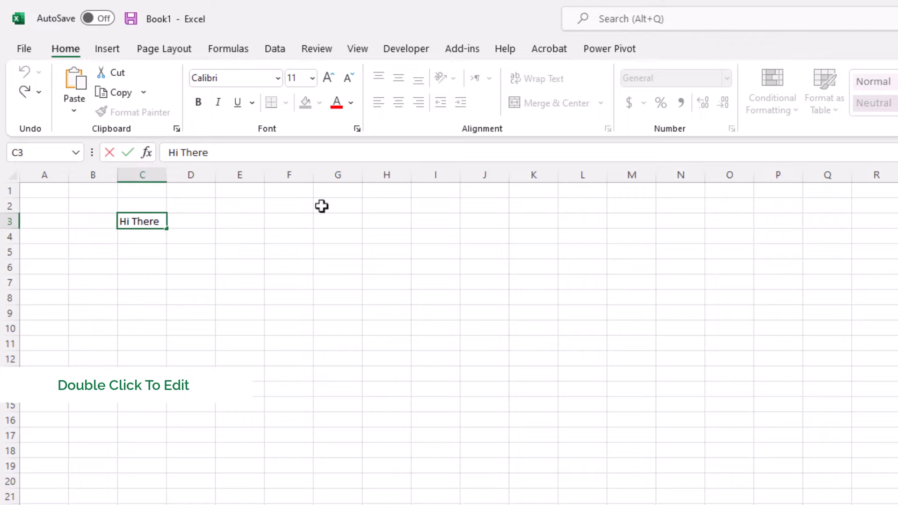
key(BackSpace)
text(ello)
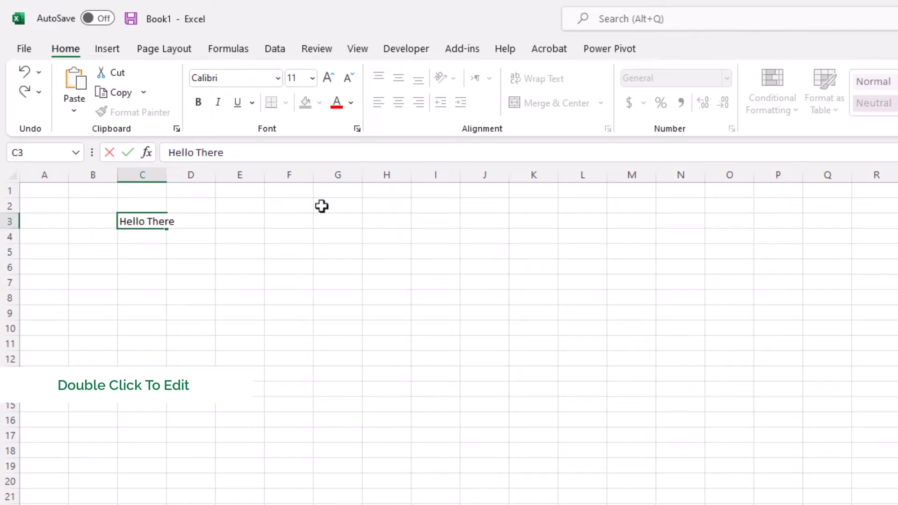
key(Return)
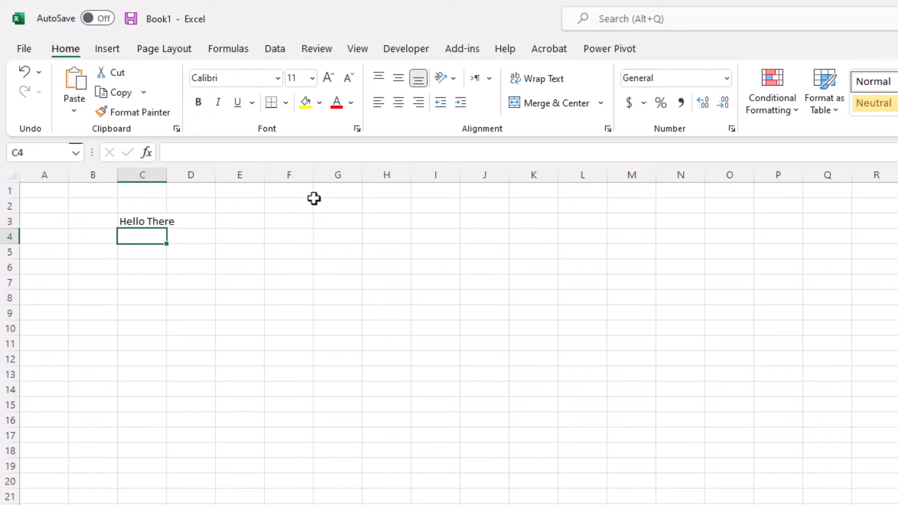
Reopen C3 with F2, confirm Hello There unchanged, then reselect C3.
click(149, 220)
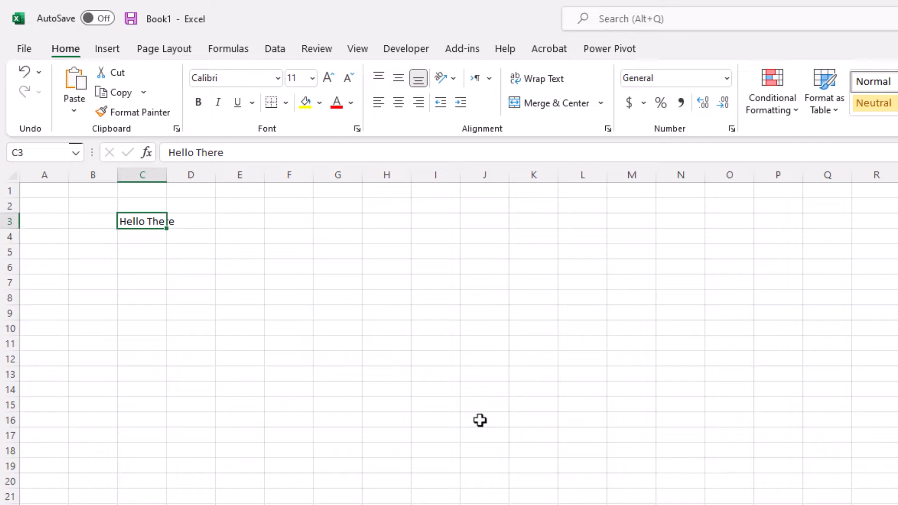
key(F2)
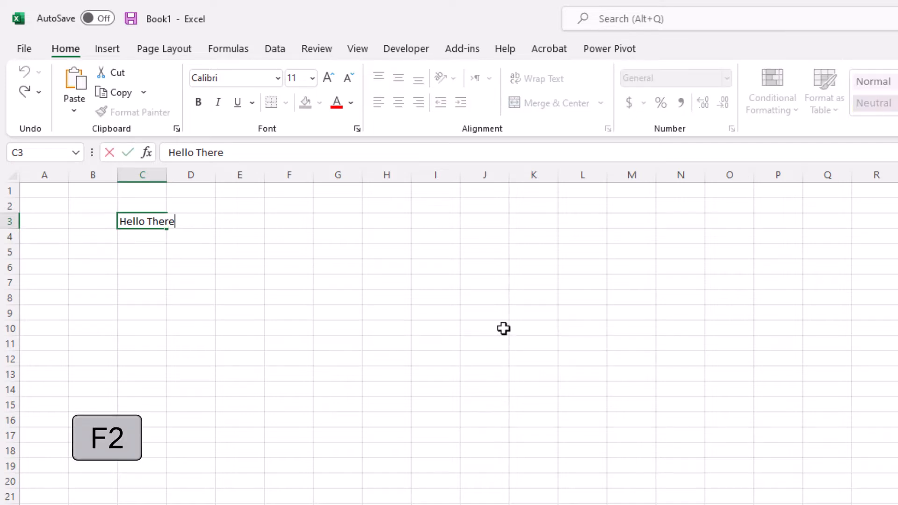
key(Return)
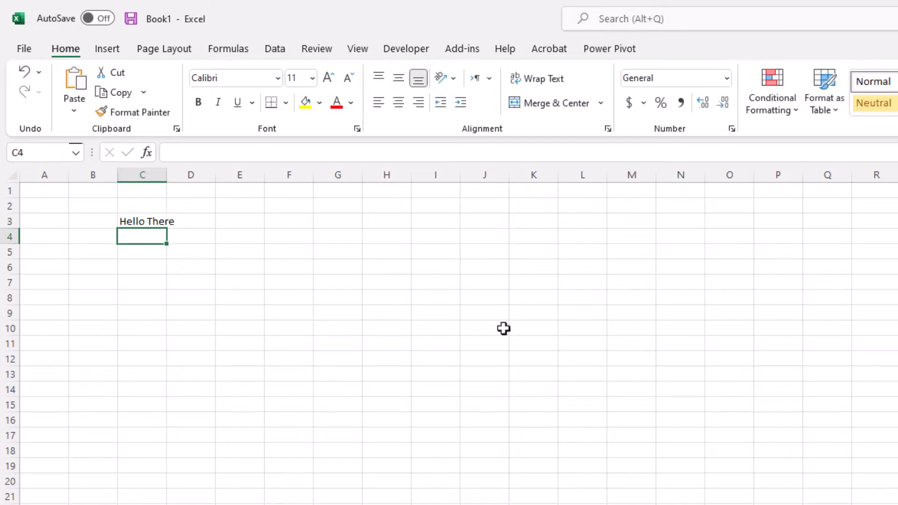
click(494, 392)
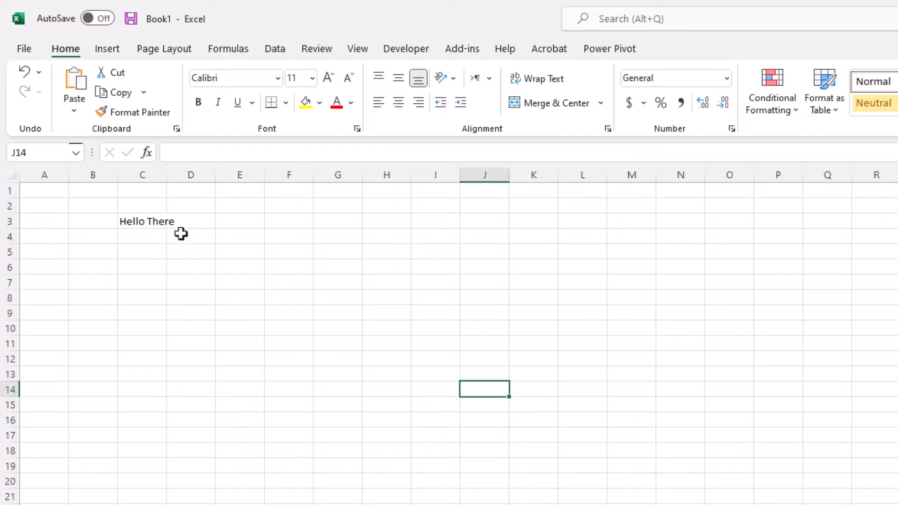
click(144, 220)
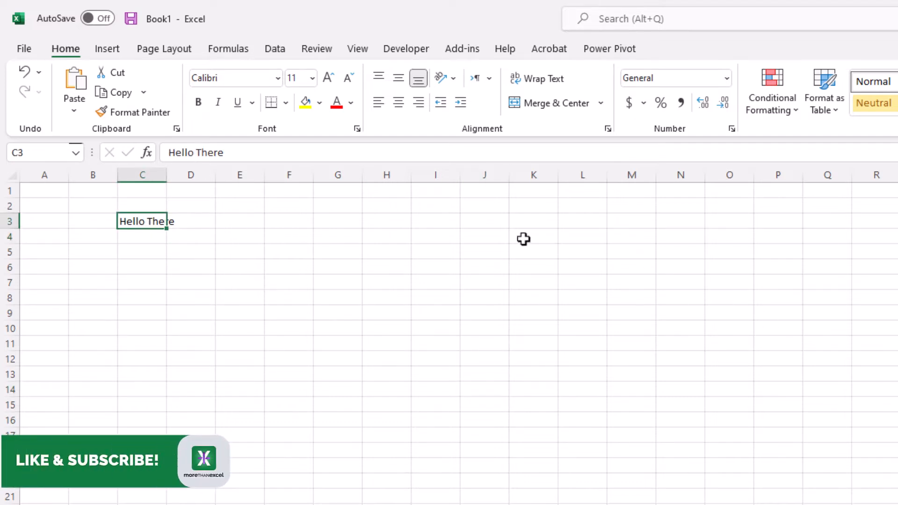
click(137, 174)
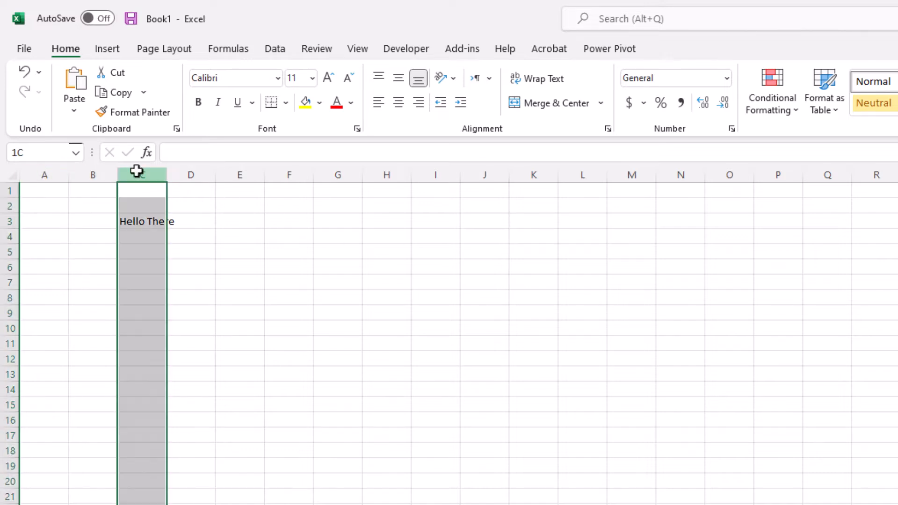
ctrl+click(9, 221)
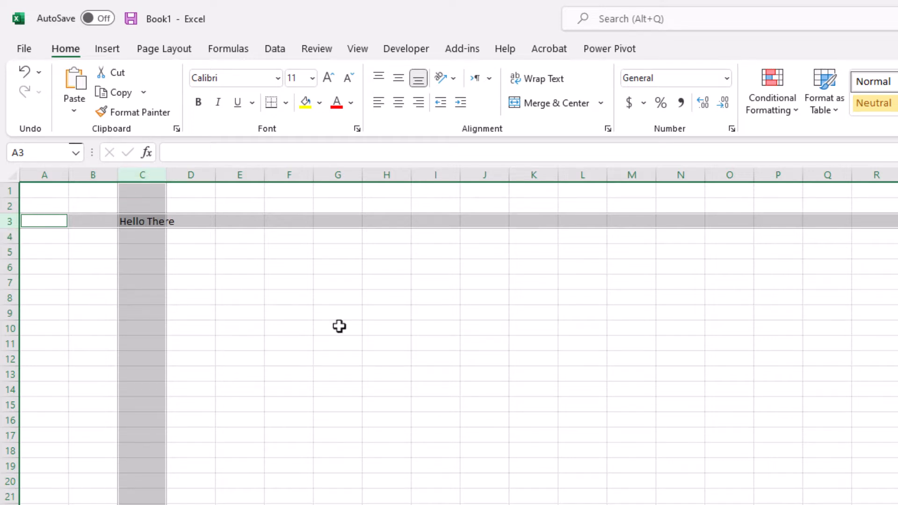
click(149, 223)
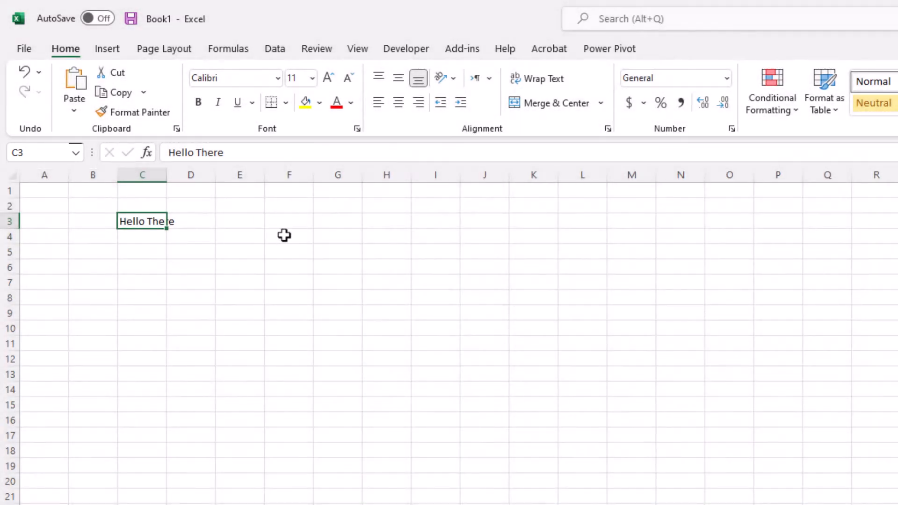
click(284, 235)
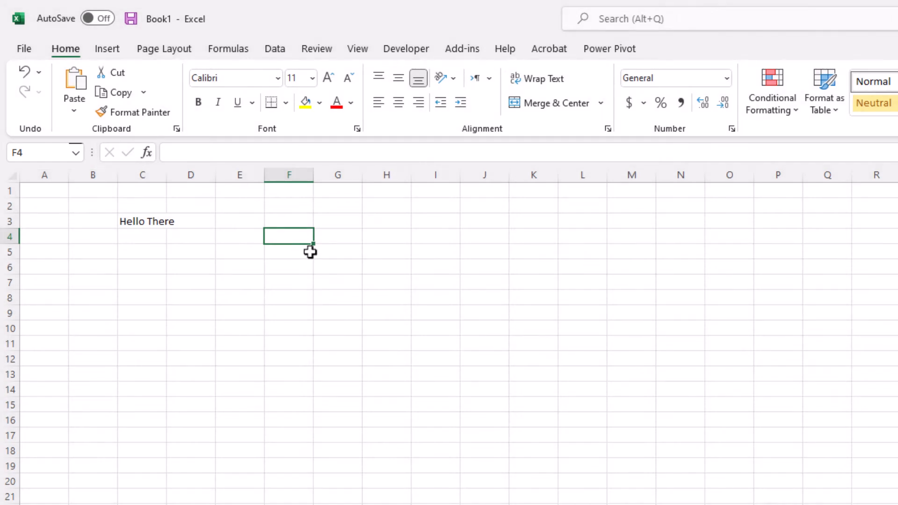
click(44, 154)
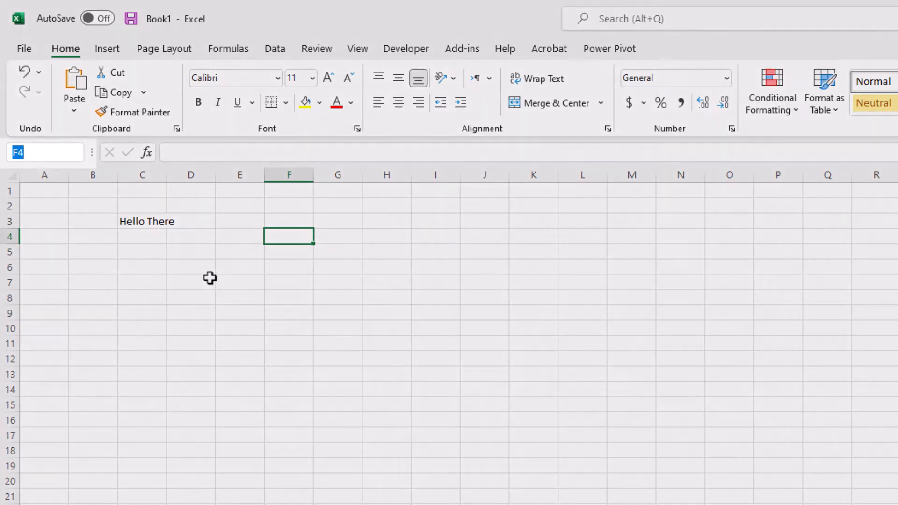
text(D5)
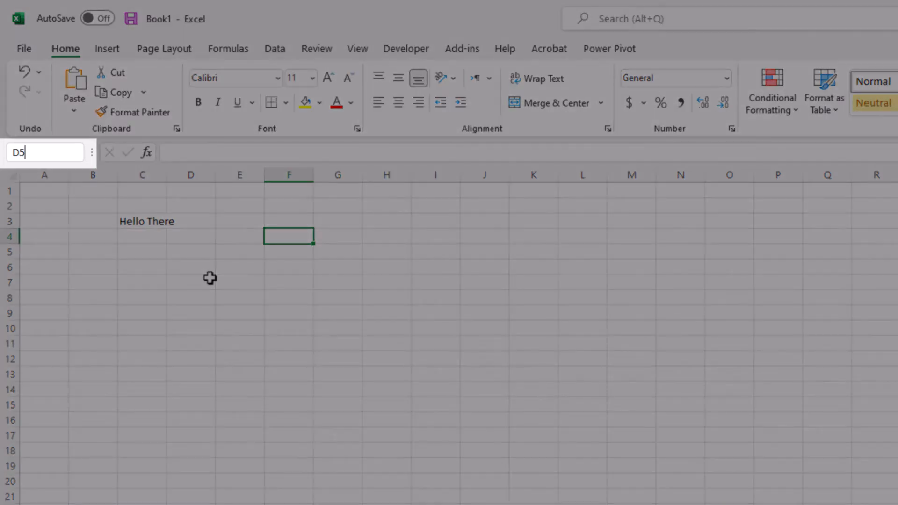
text(0)
key(Return)
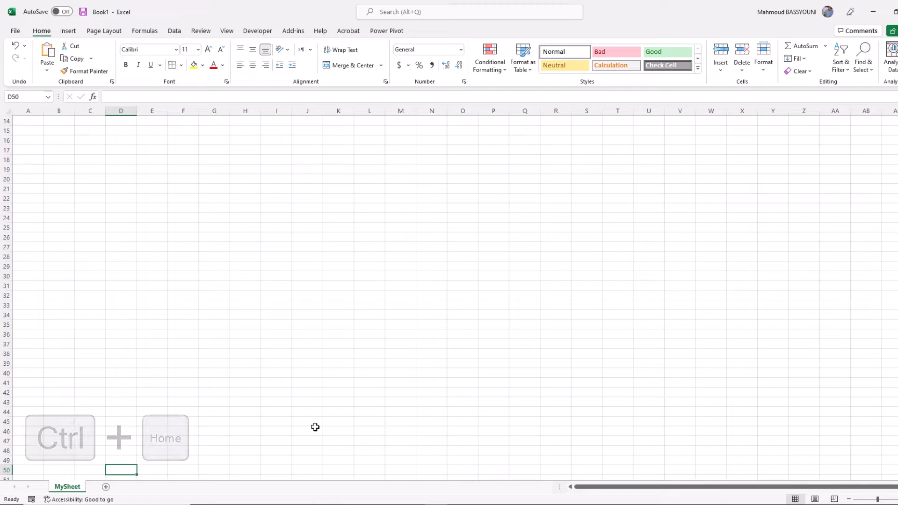
key(ctrl+Home)
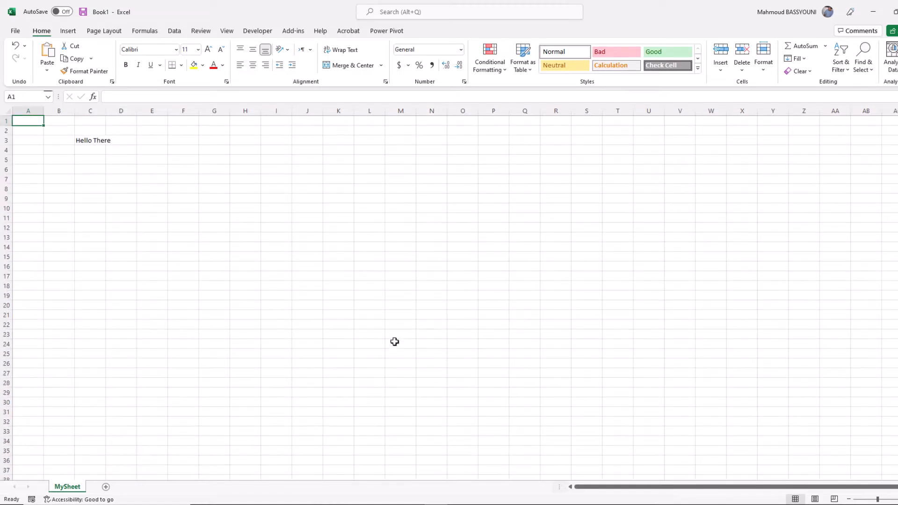
click(94, 141)
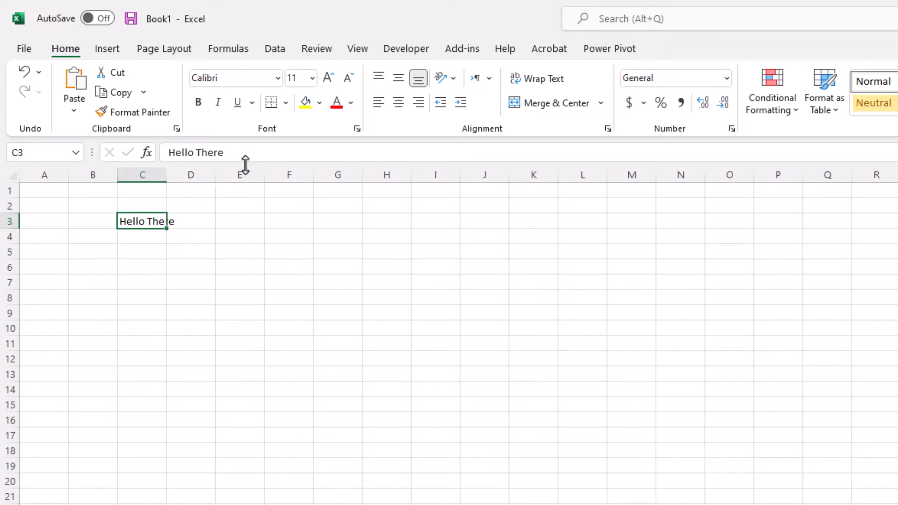
key(Right)
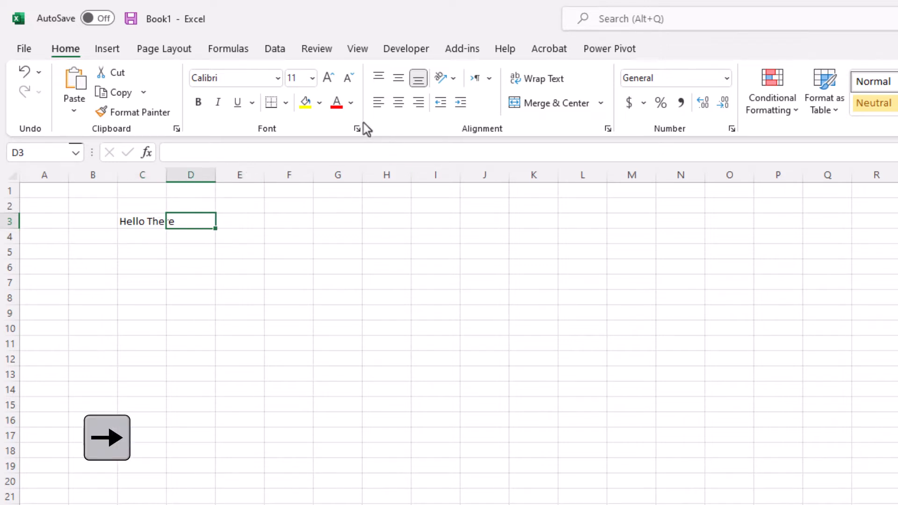
key(Right)
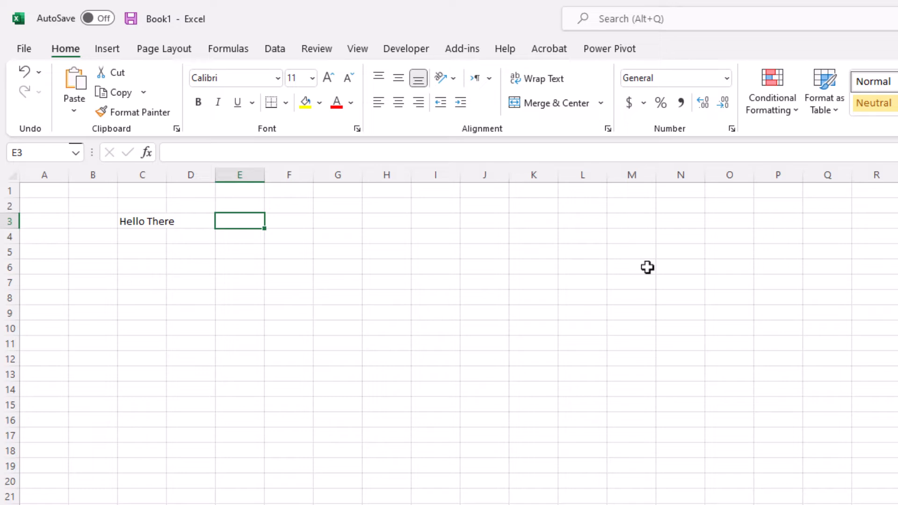
Enter =C3 in E3 by pointing at C3, then compare E3 and C3.
text(=)
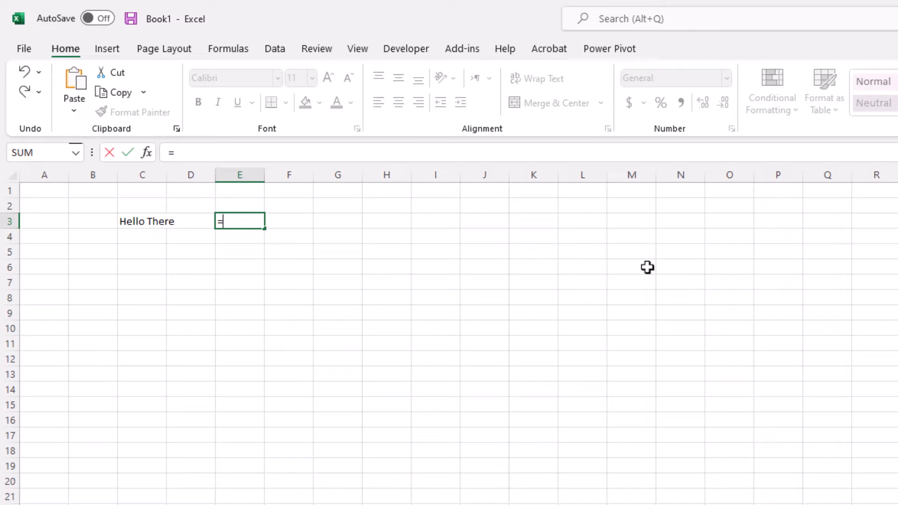
key(Left)
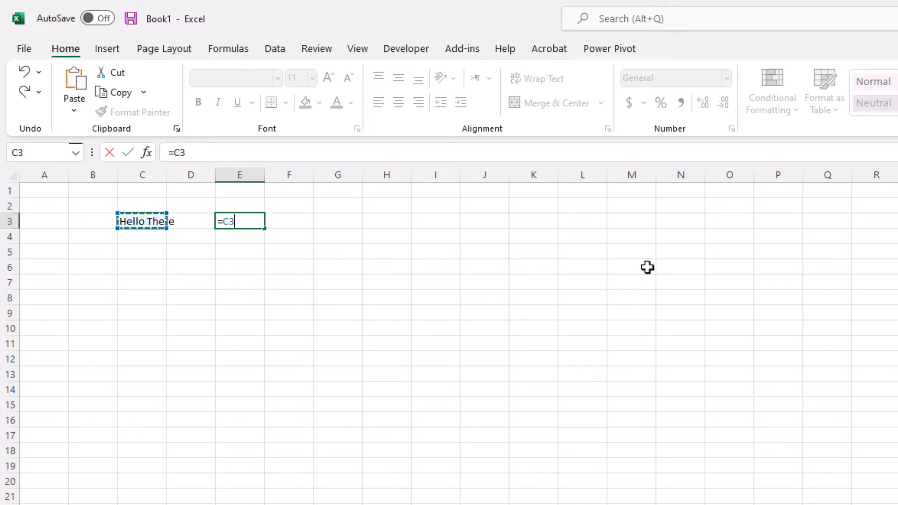
key(Return)
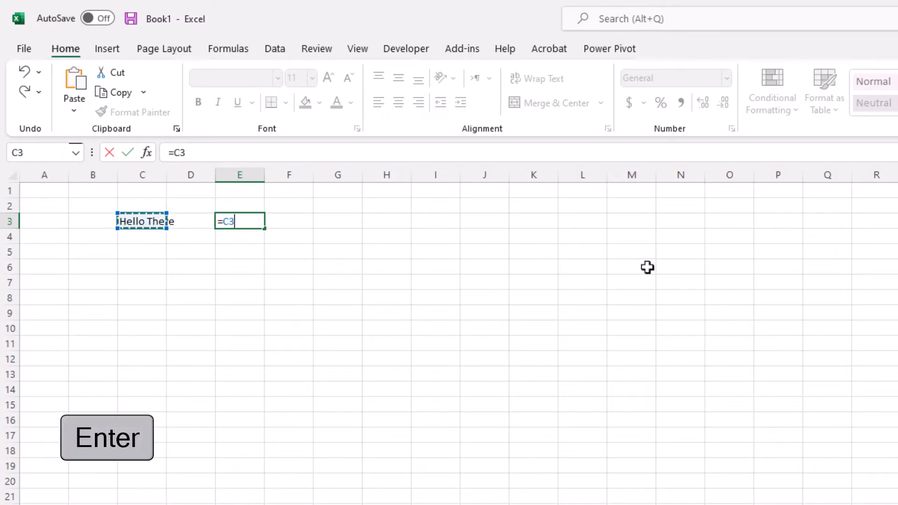
key(Up)
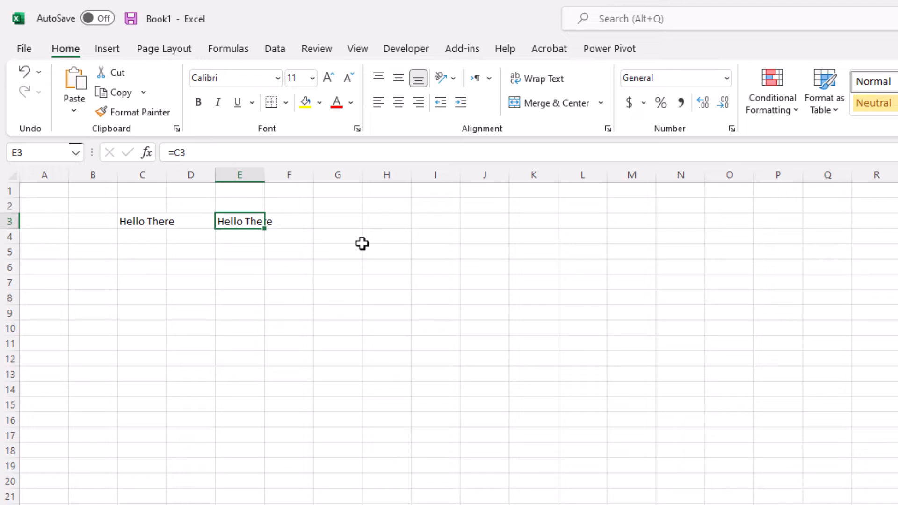
key(Left)
key(Left)
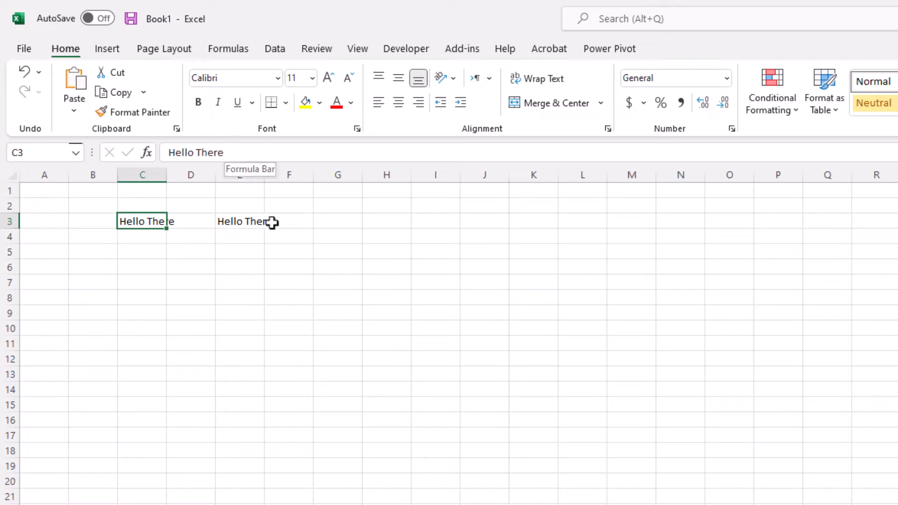
click(352, 221)
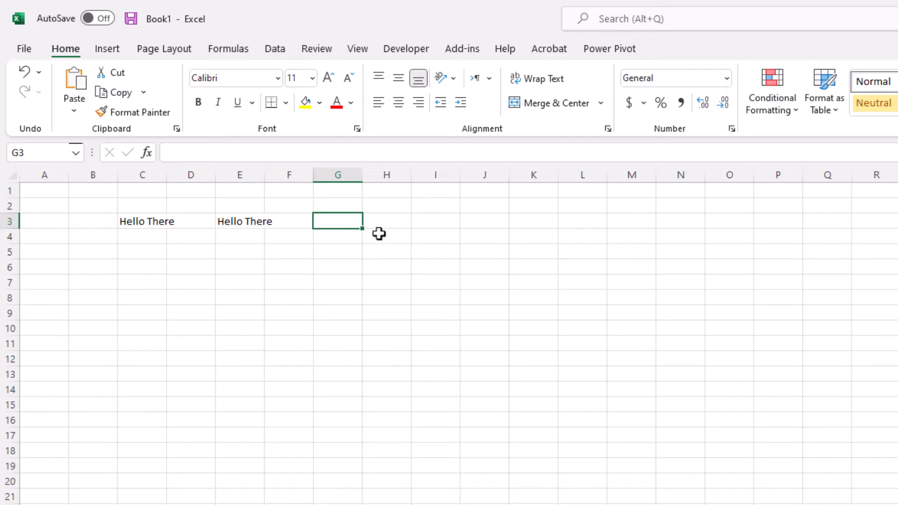
click(244, 174)
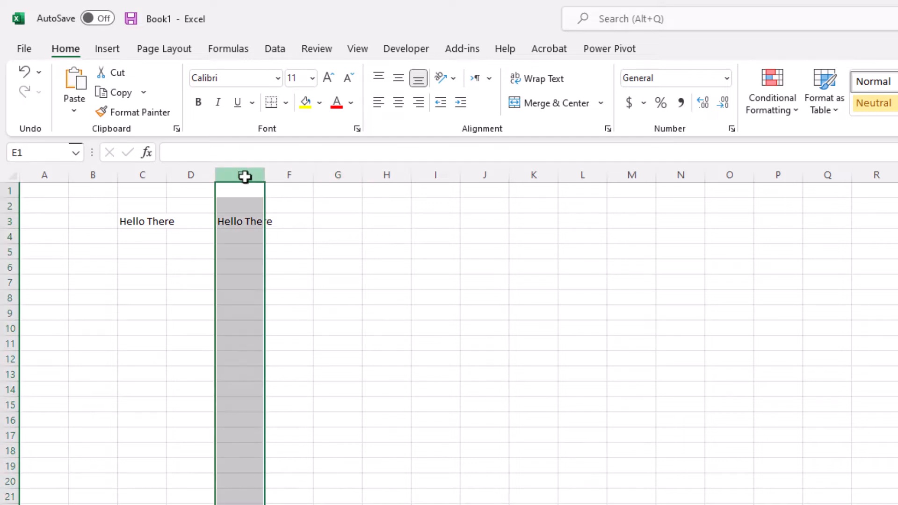
click(9, 222)
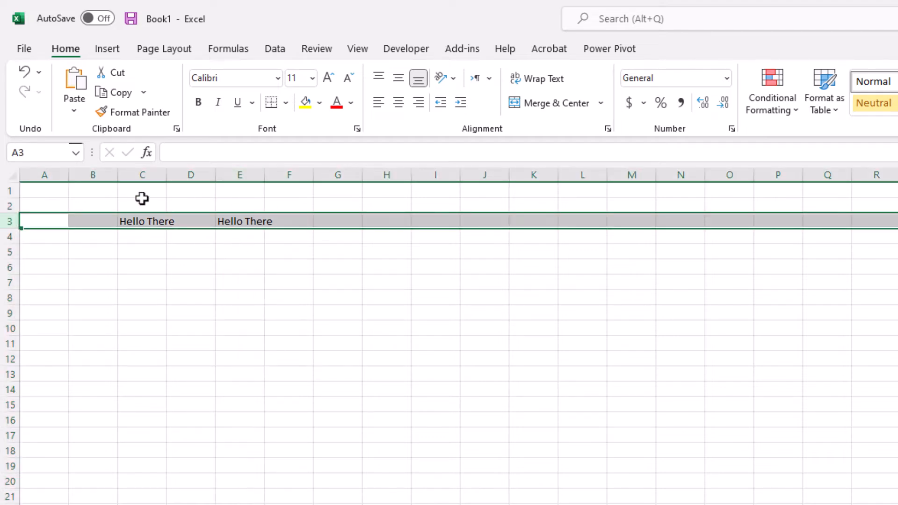
drag(11, 223, 9, 327)
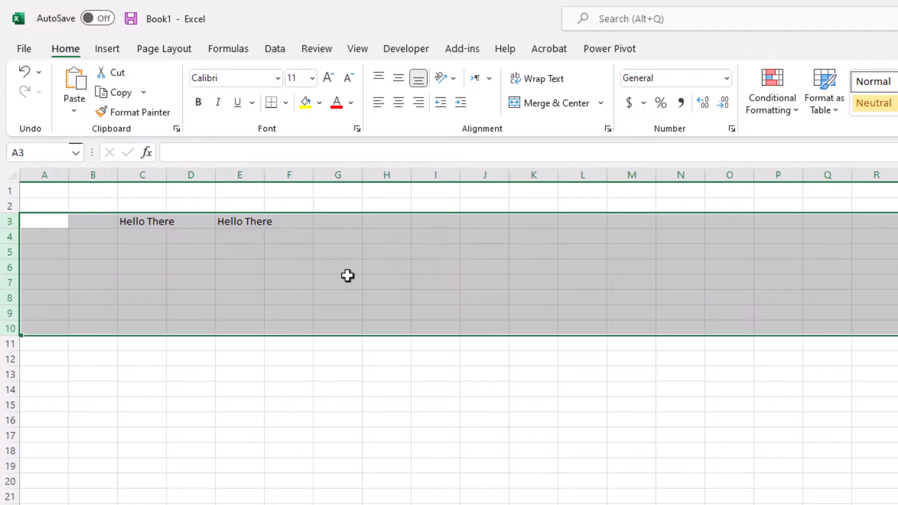
click(248, 191)
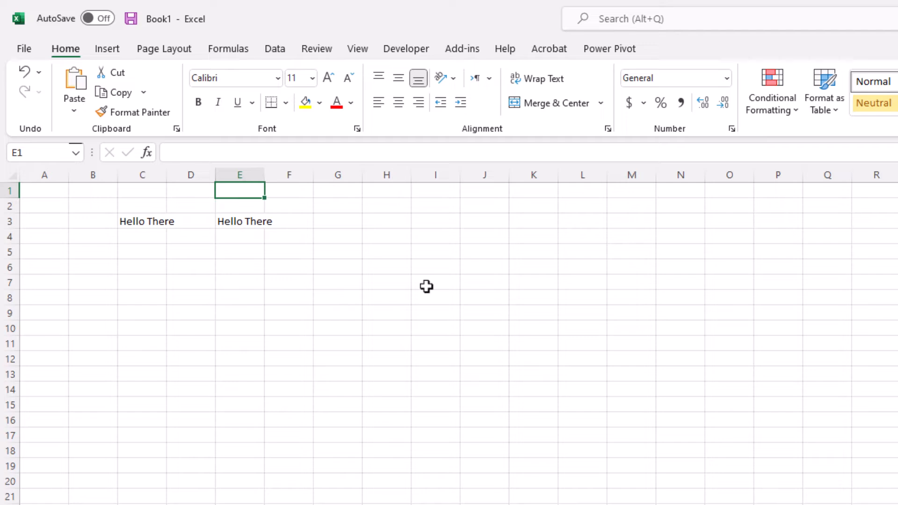
key(ctrl+space)
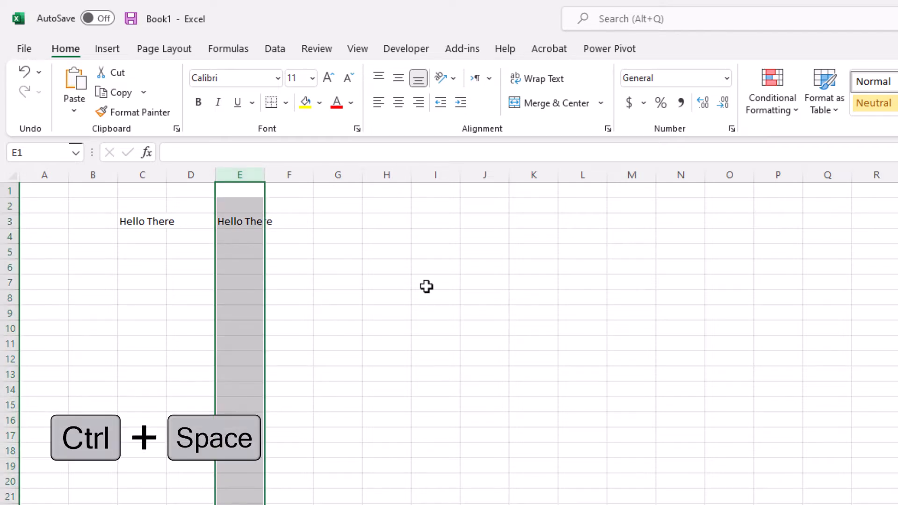
click(50, 221)
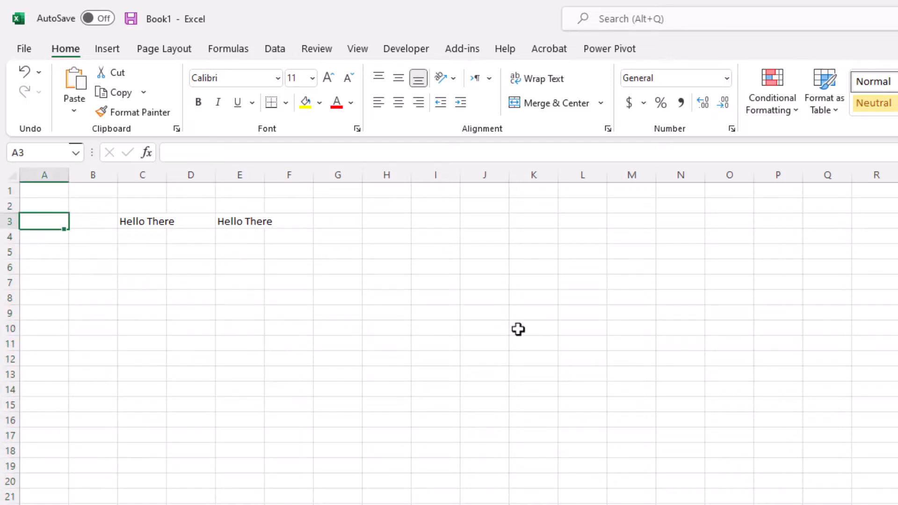
key(shift+space)
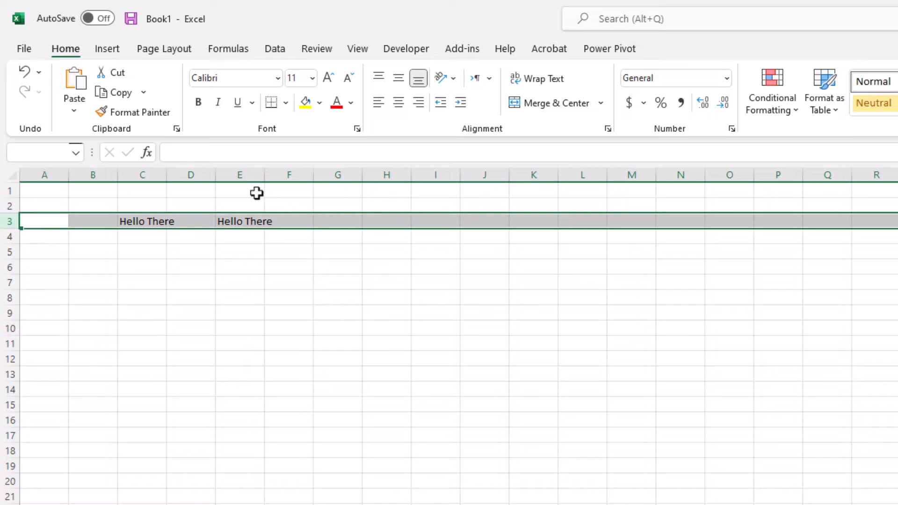
right_click(235, 176)
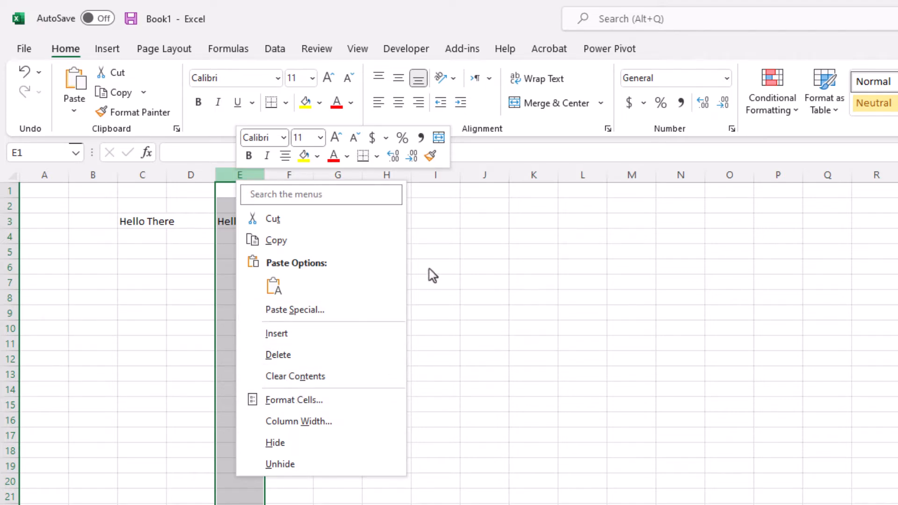
click(467, 258)
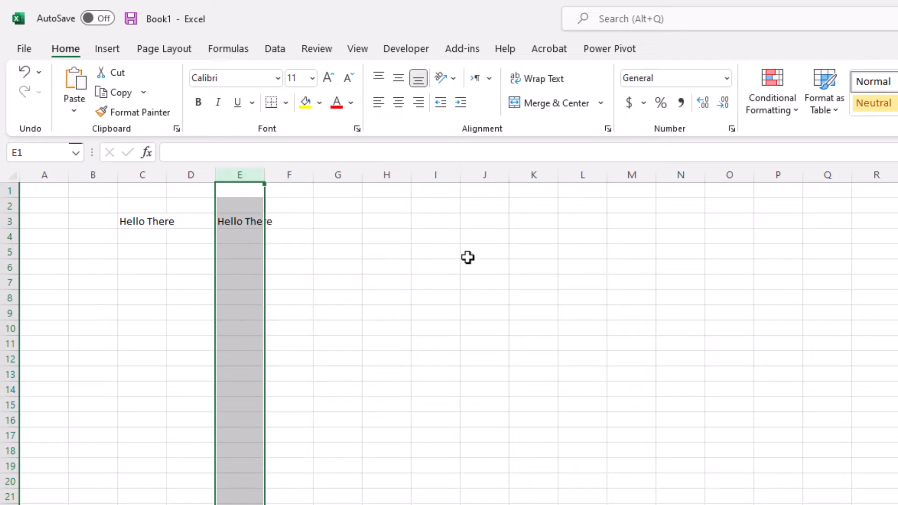
key(ctrl+plus)
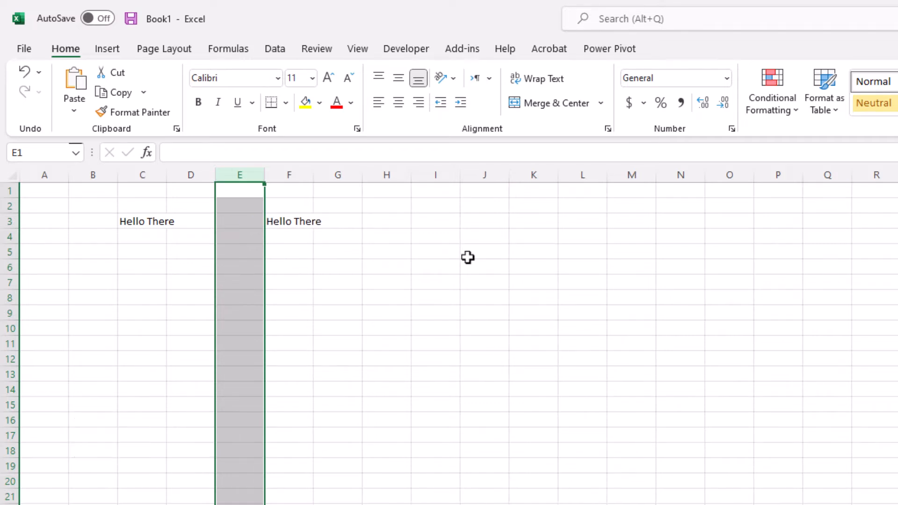
key(ctrl+minus)
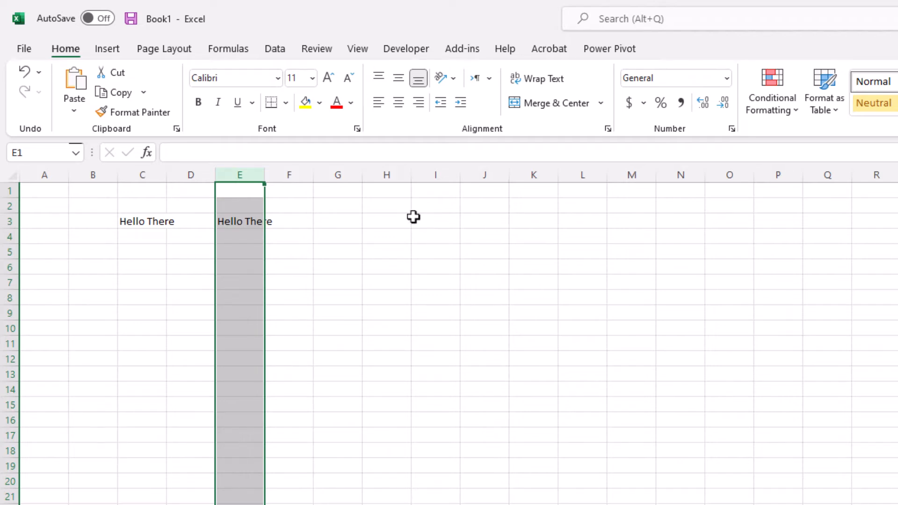
click(241, 193)
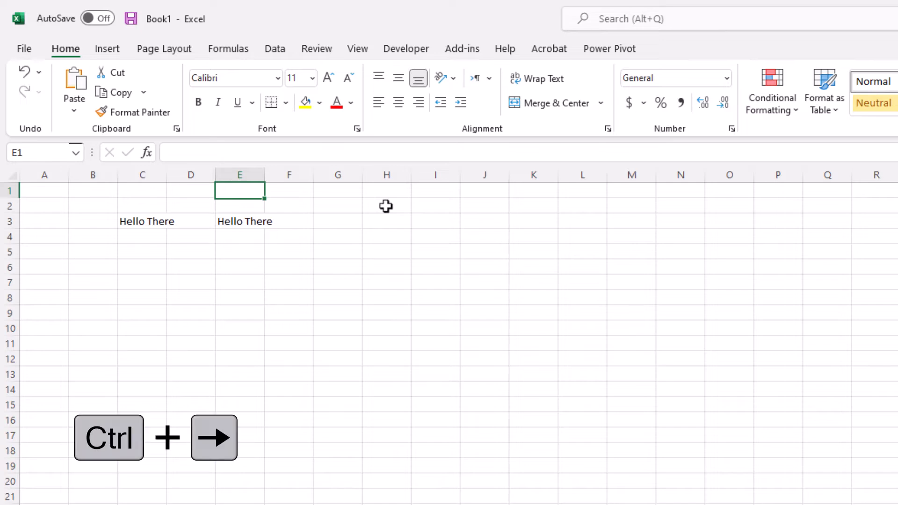
key(ctrl+Right)
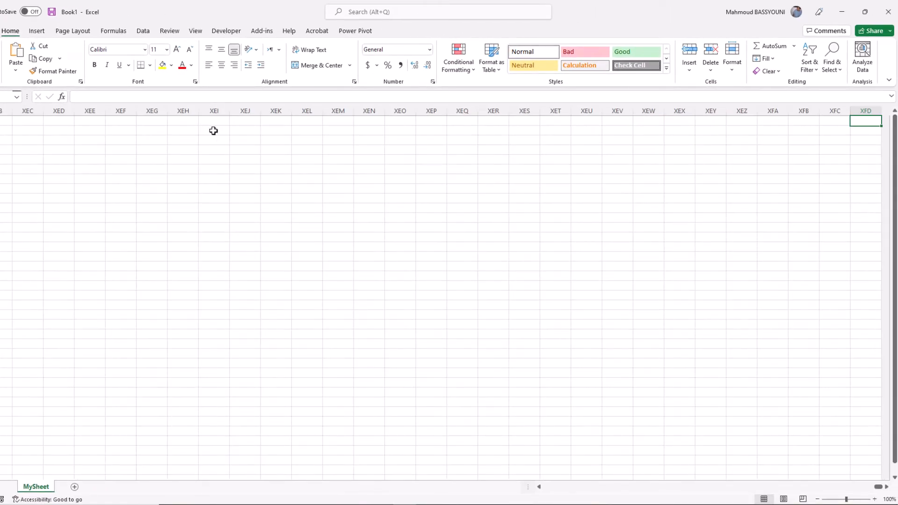
key(ctrl+Down)
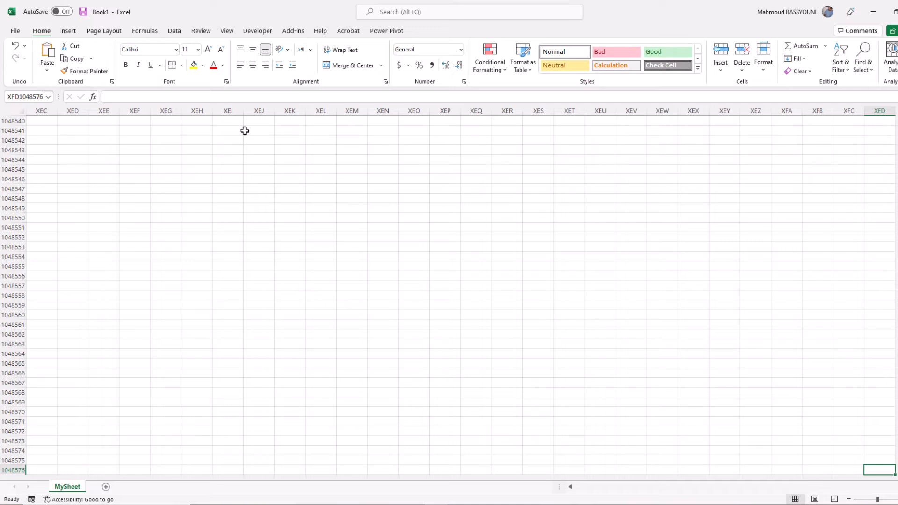
key(ctrl+Home)
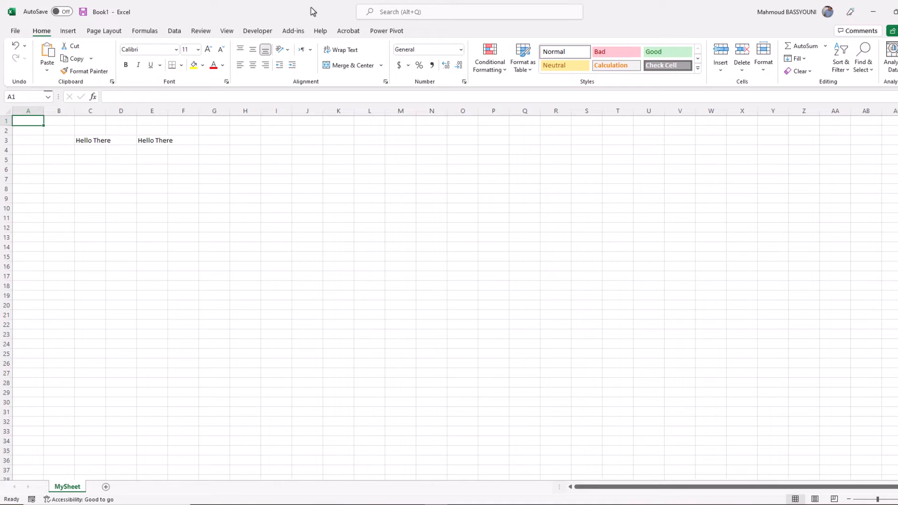
Select a block from B6, extending it with Shift+arrows across to column E and down.
click(63, 172)
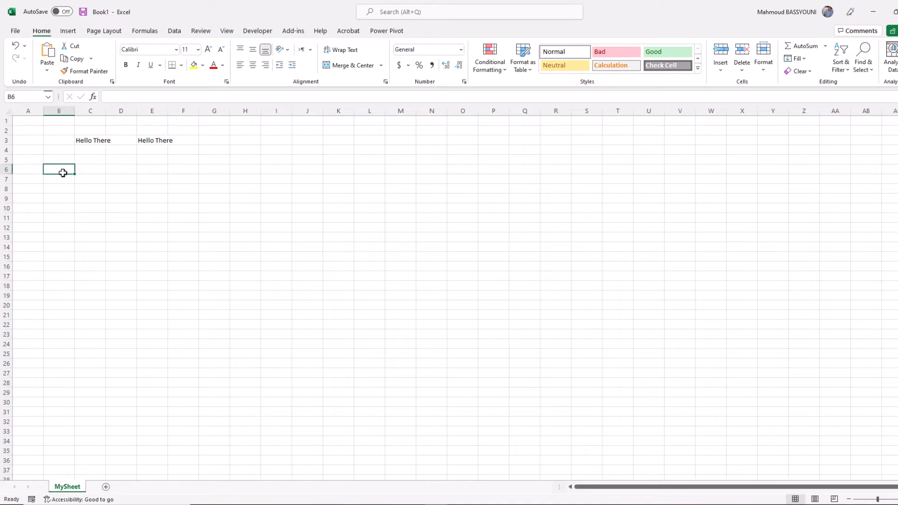
mouse_move(63, 173)
mouse_down()
mouse_move(161, 237)
mouse_move(193, 294)
mouse_up()
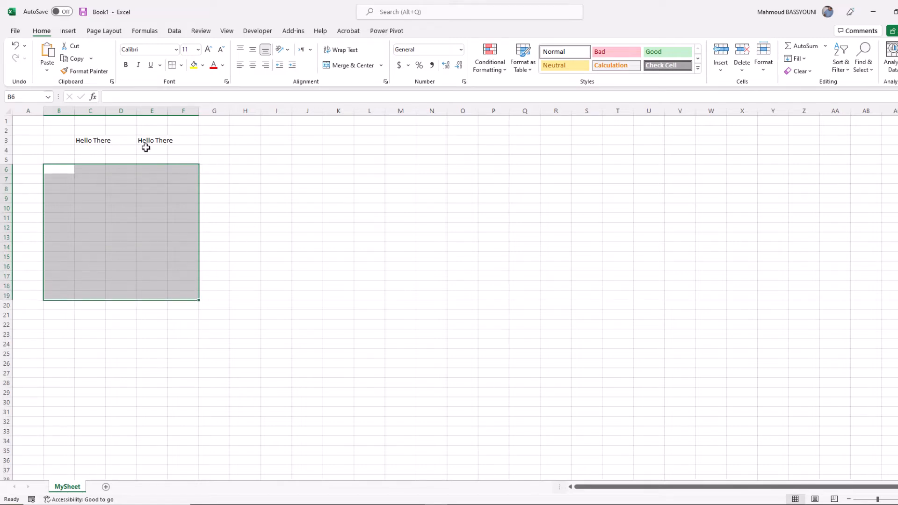
click(60, 167)
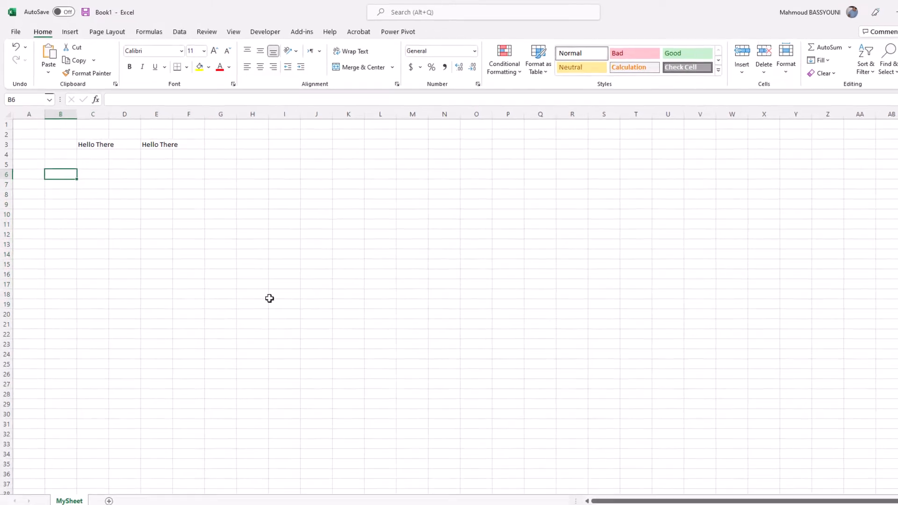
key(shift)
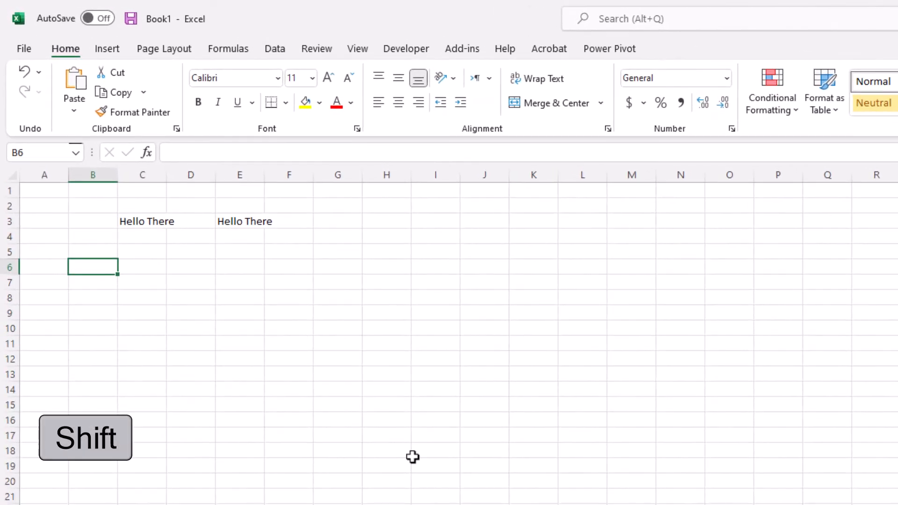
key(shift+Right)
key(shift+Right)
key(shift+Right)
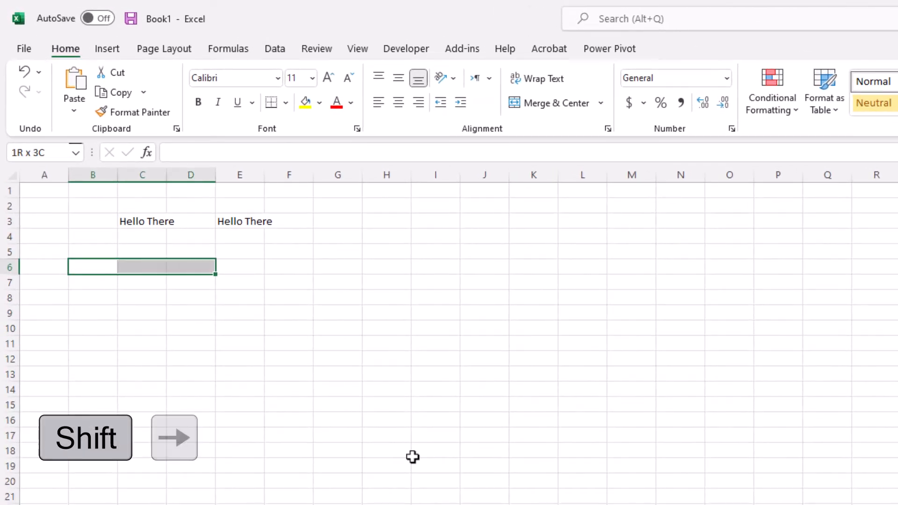
key(shift+Left)
key(shift+Right)
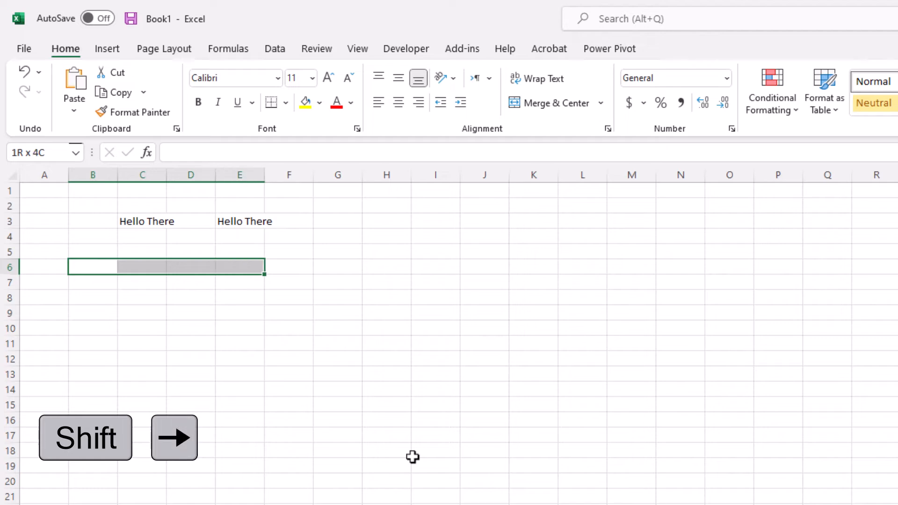
key(shift+Down)
key(shift+Down)
key(shift+Down)
key(shift+Down)
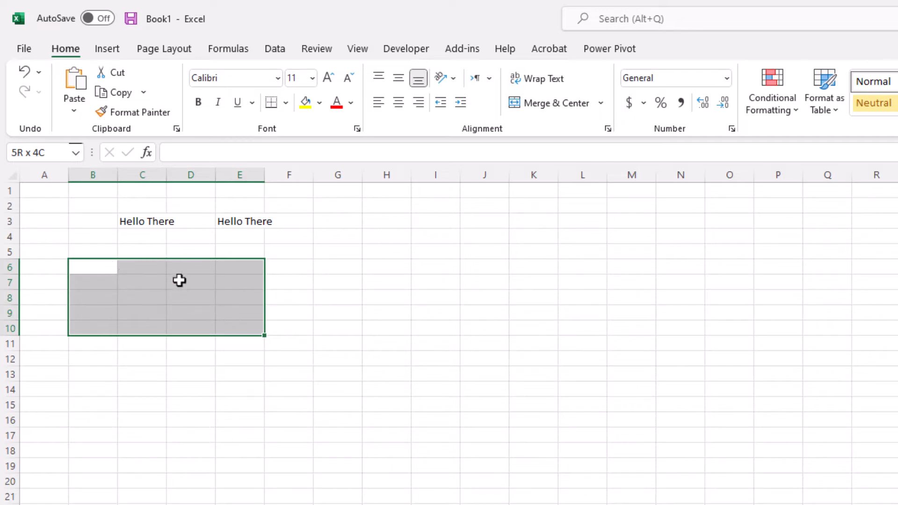
click(89, 208)
click(53, 155)
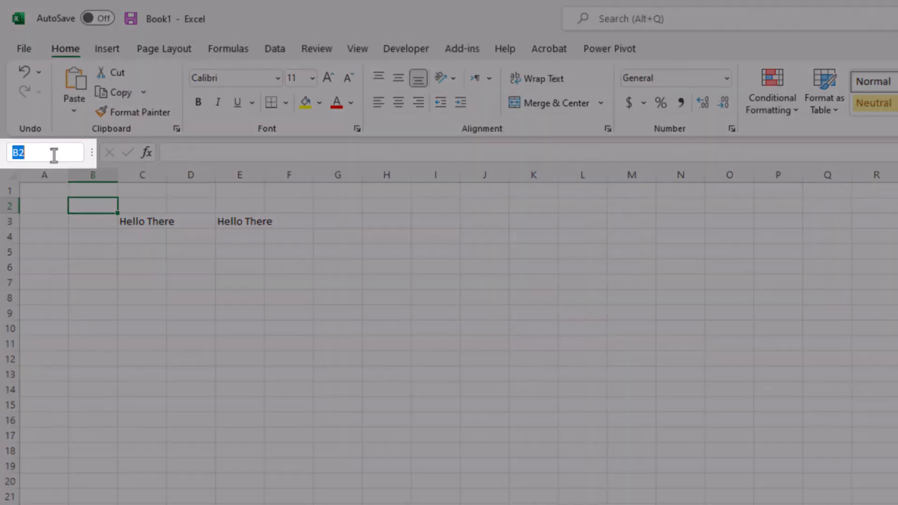
text(B6:E10)
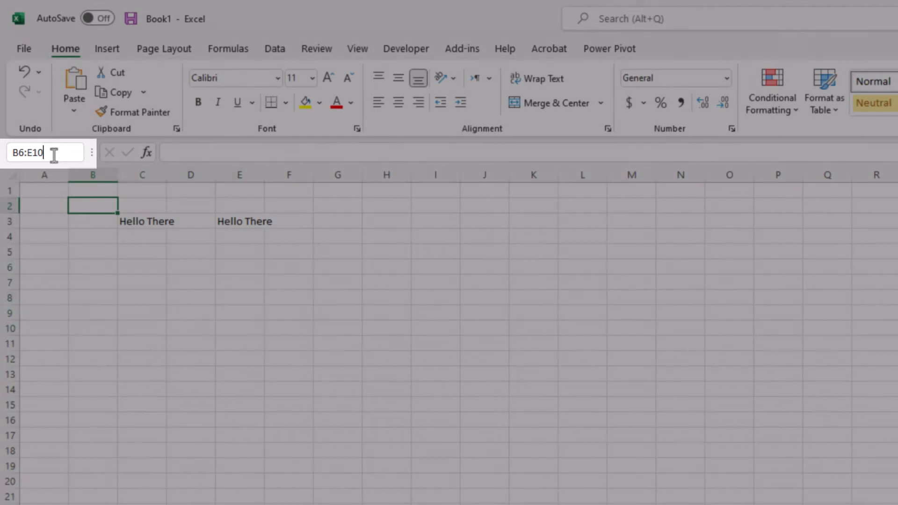
key(Return)
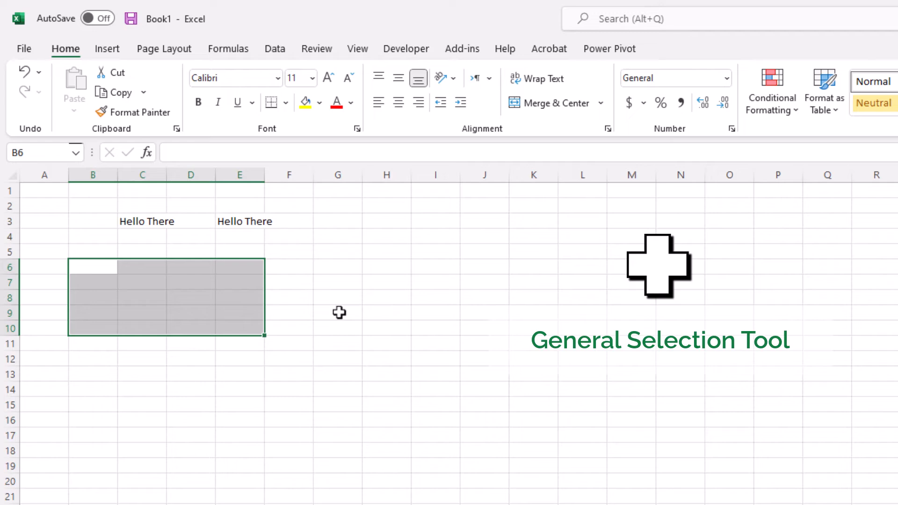
click(149, 219)
click(239, 217)
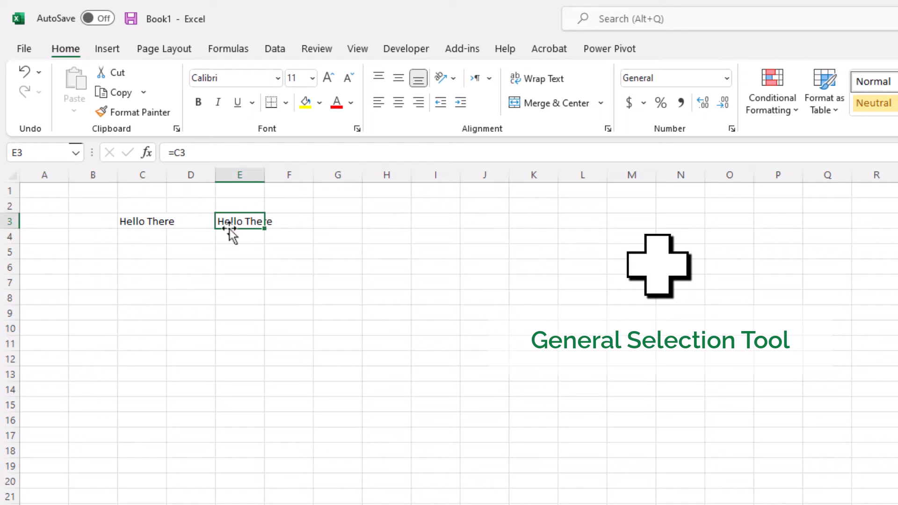
click(141, 282)
click(242, 282)
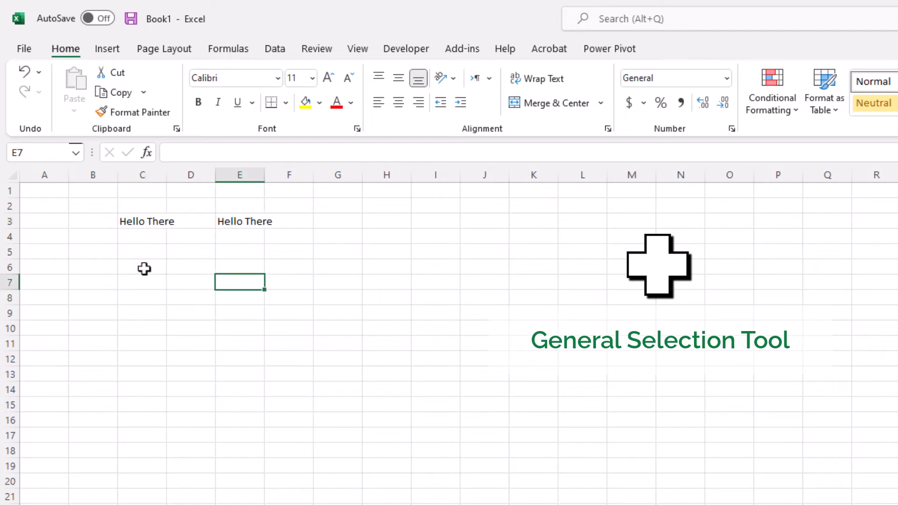
drag(144, 267, 251, 350)
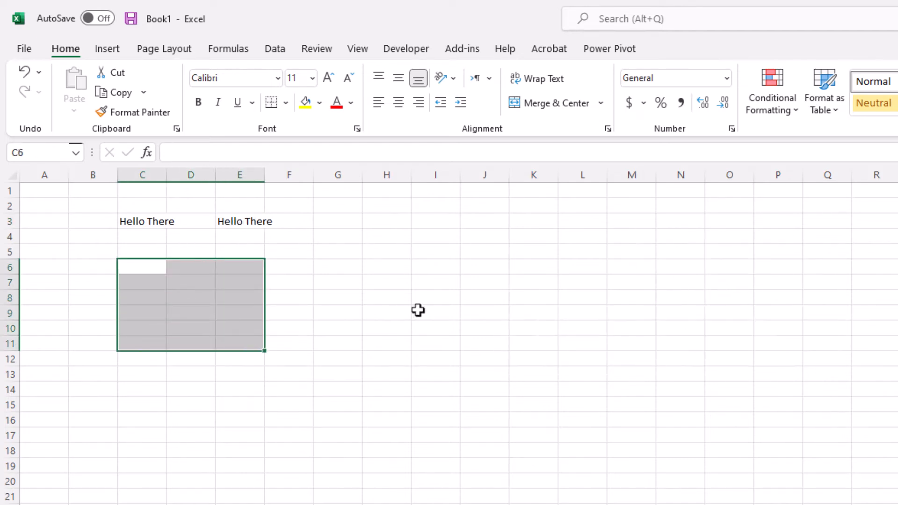
click(417, 309)
click(148, 271)
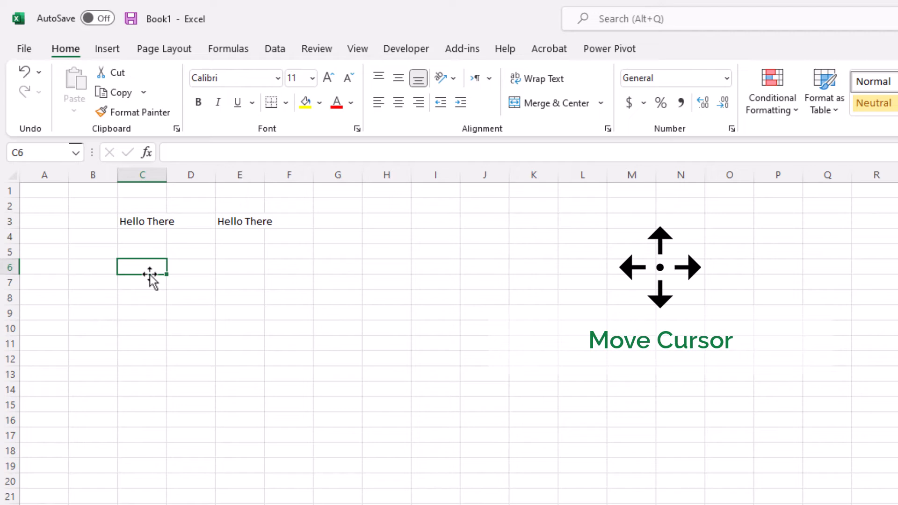
drag(150, 274, 259, 320)
drag(257, 282, 137, 274)
click(158, 222)
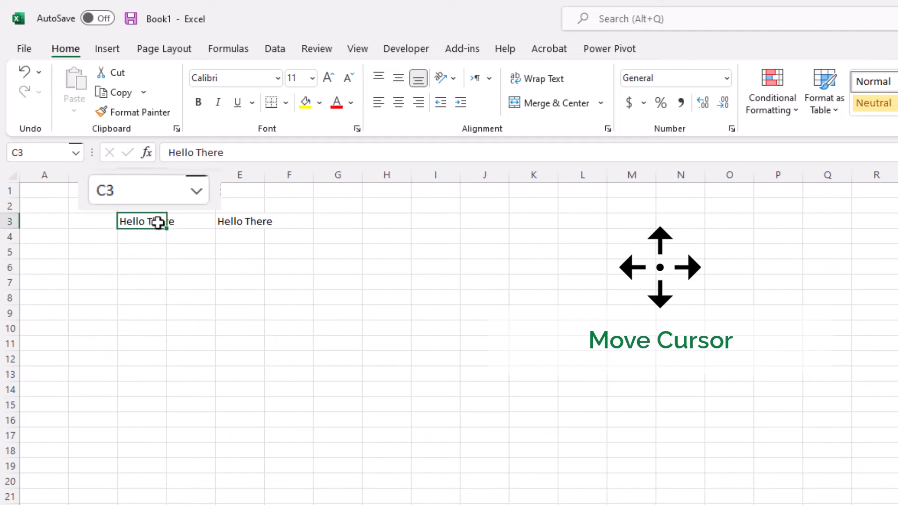
drag(144, 229, 187, 258)
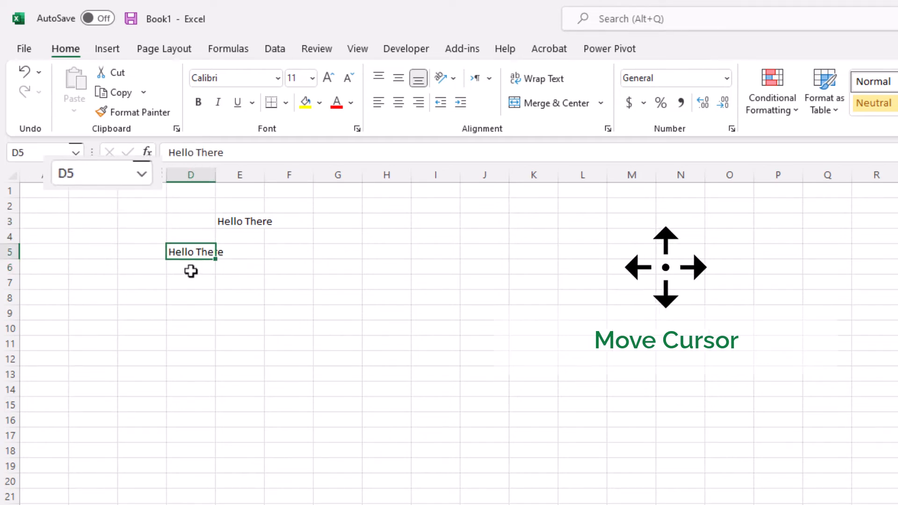
key(ctrl+z)
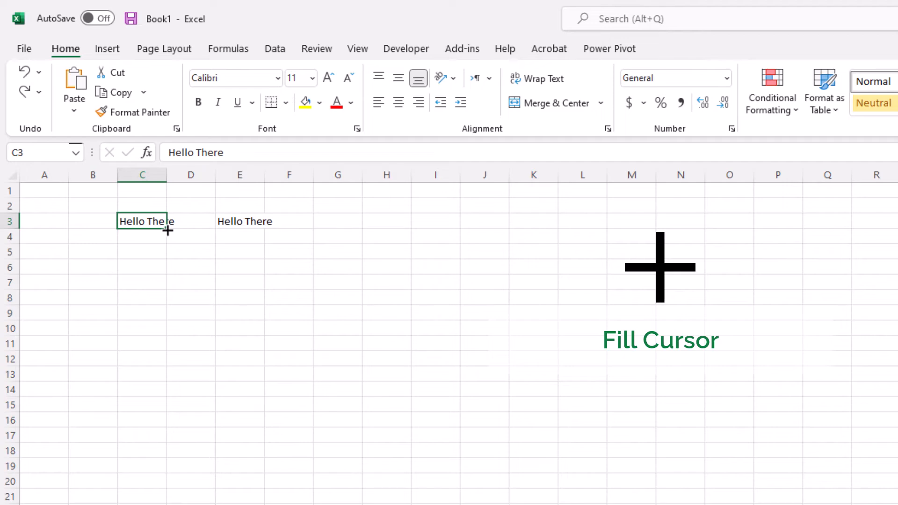
Fill Hello There from C3 down to C6 and check the copied cells.
drag(168, 230, 153, 279)
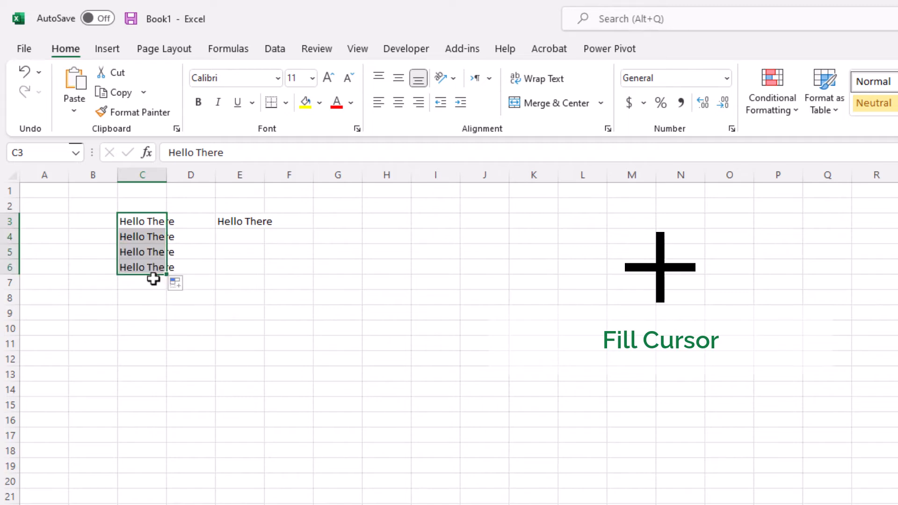
click(150, 267)
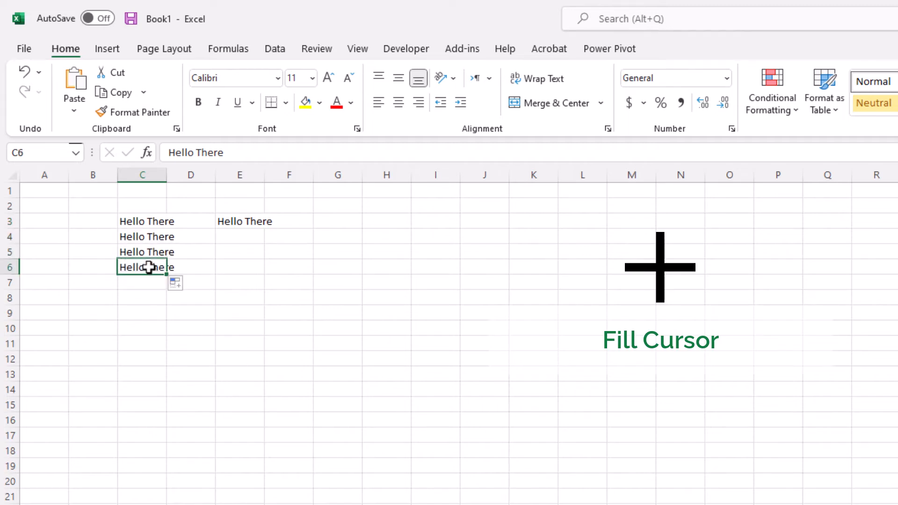
click(149, 239)
Extend E3's =C3 formula down to E6 and verify E4:E6 reference C4:C6.
click(259, 224)
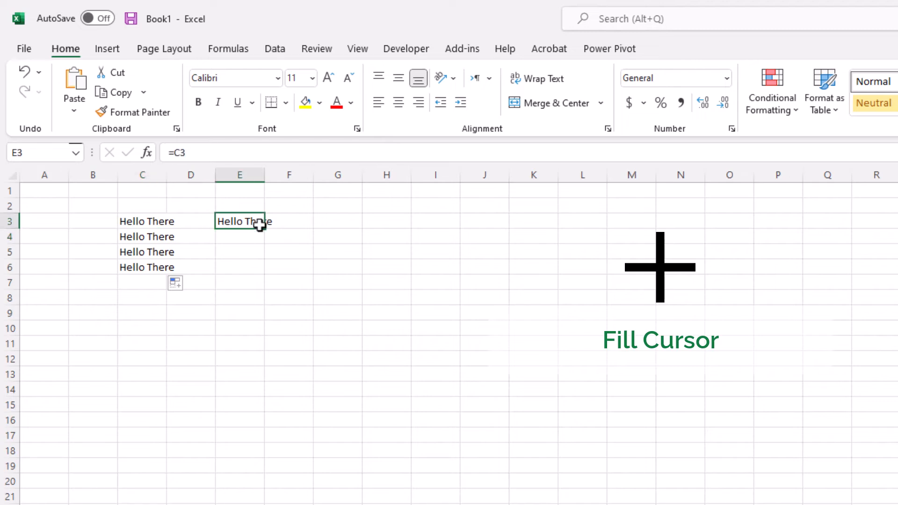
drag(262, 230, 261, 272)
click(243, 232)
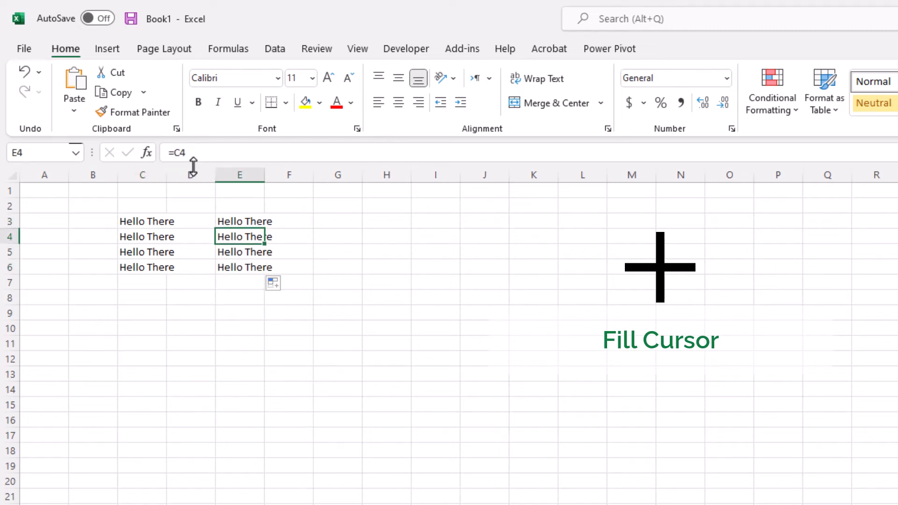
click(239, 253)
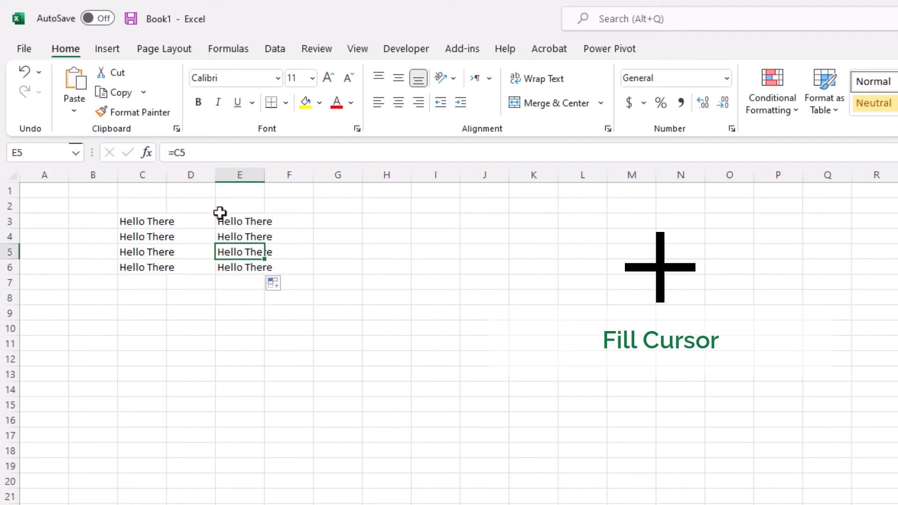
click(242, 266)
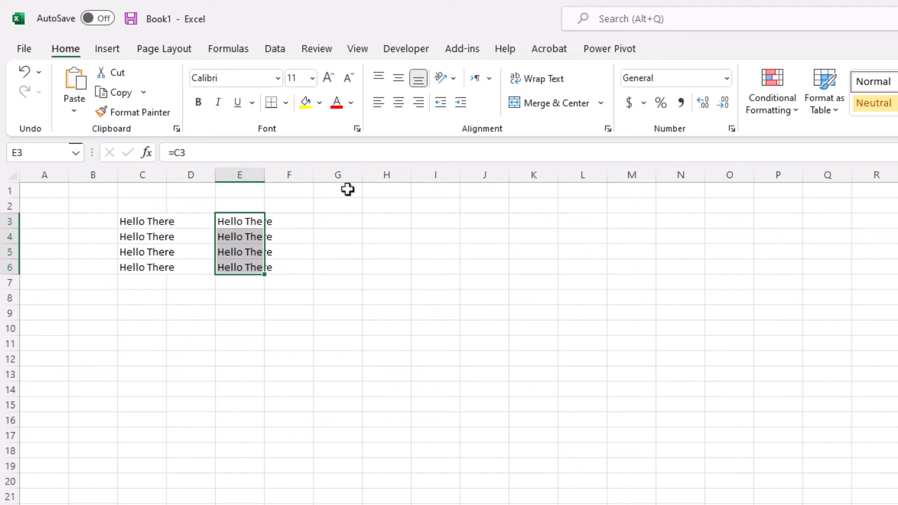
click(377, 191)
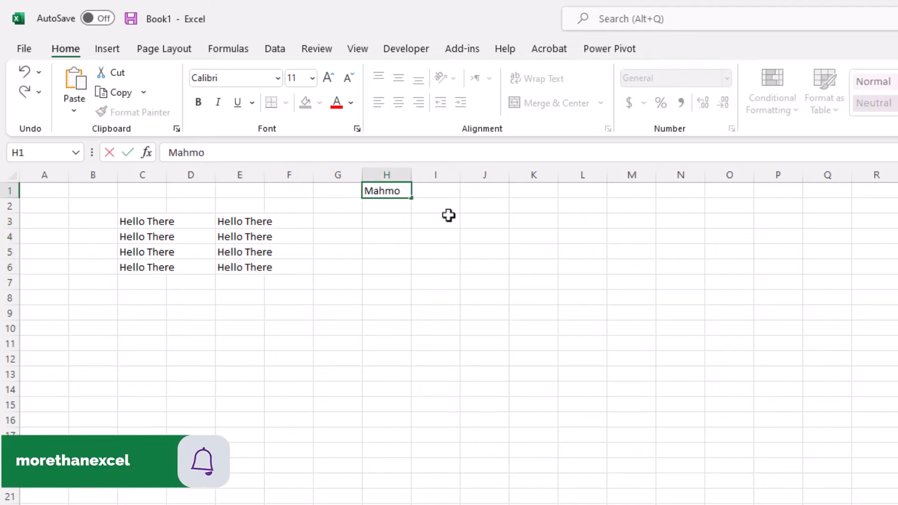
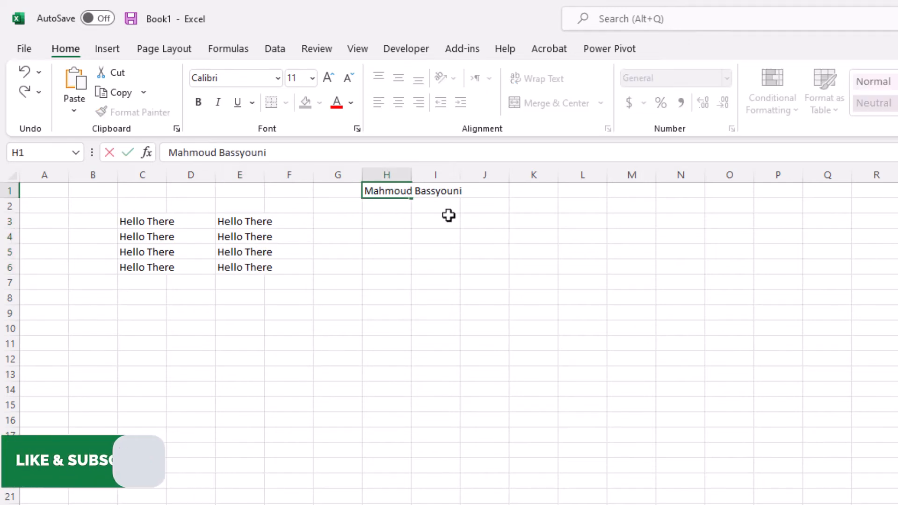
Enter a person's full name in H1 and confirm it spills into empty I1.
key(Return)
click(448, 313)
click(450, 332)
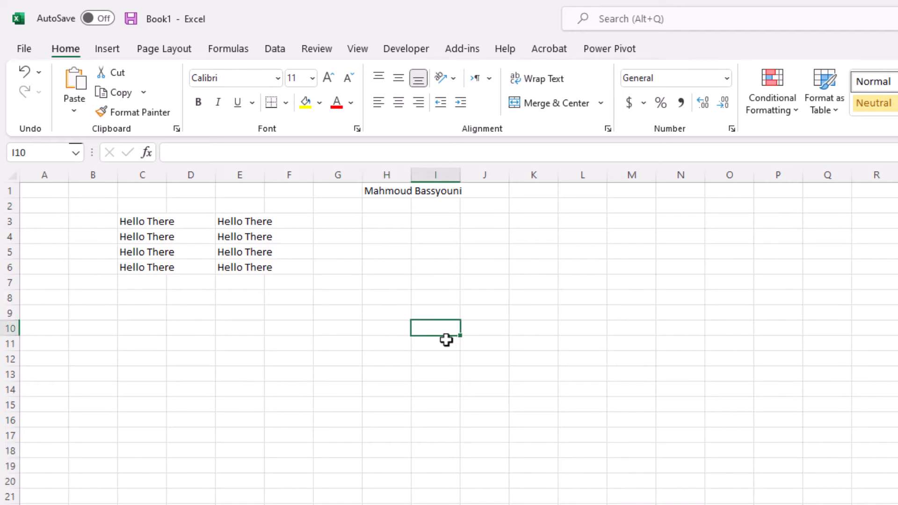
click(383, 193)
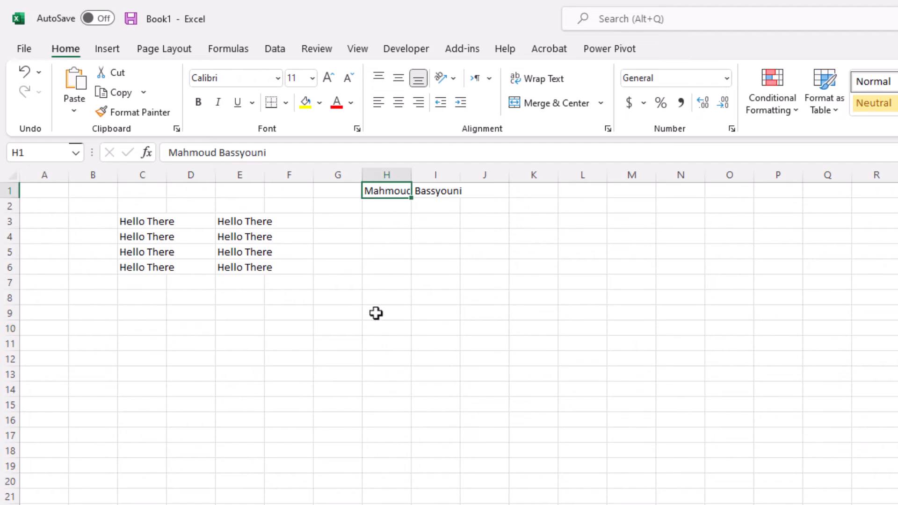
key(Right)
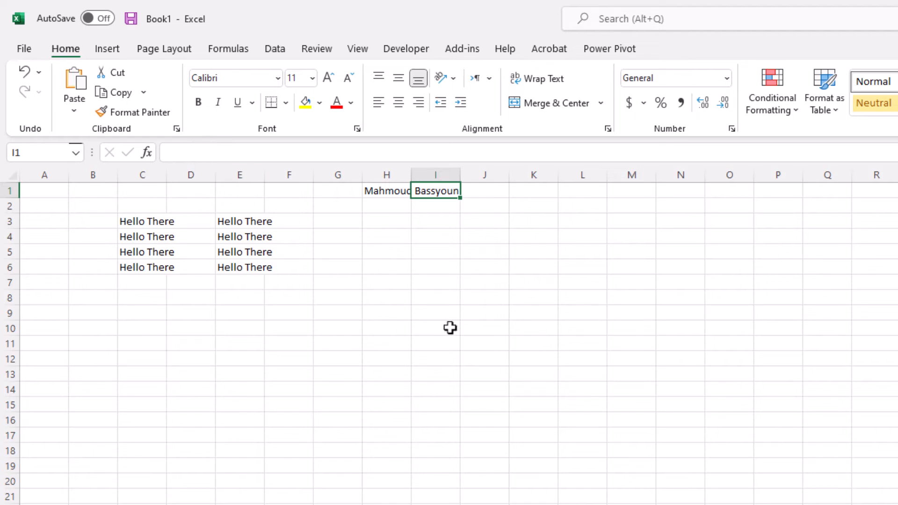
key(Left)
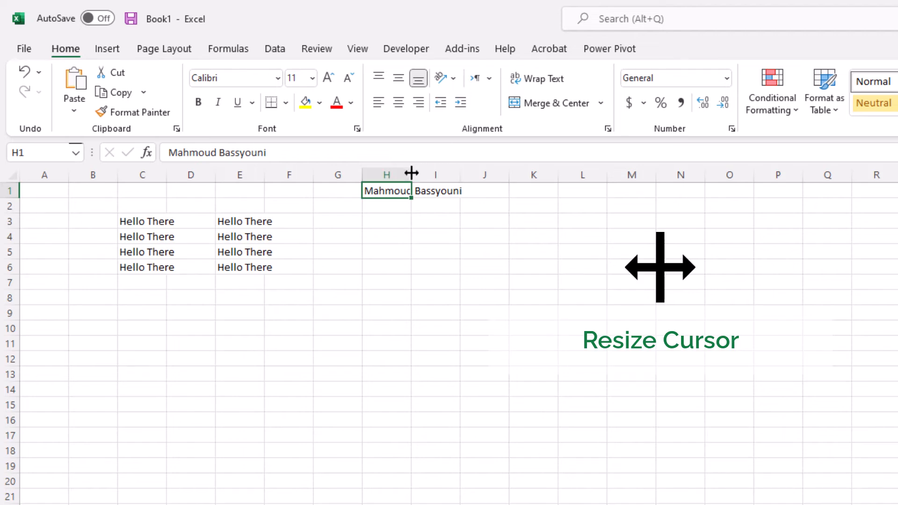
Resize column H: widen, undo, auto-fit, then settle slightly wider than default.
drag(412, 173, 467, 185)
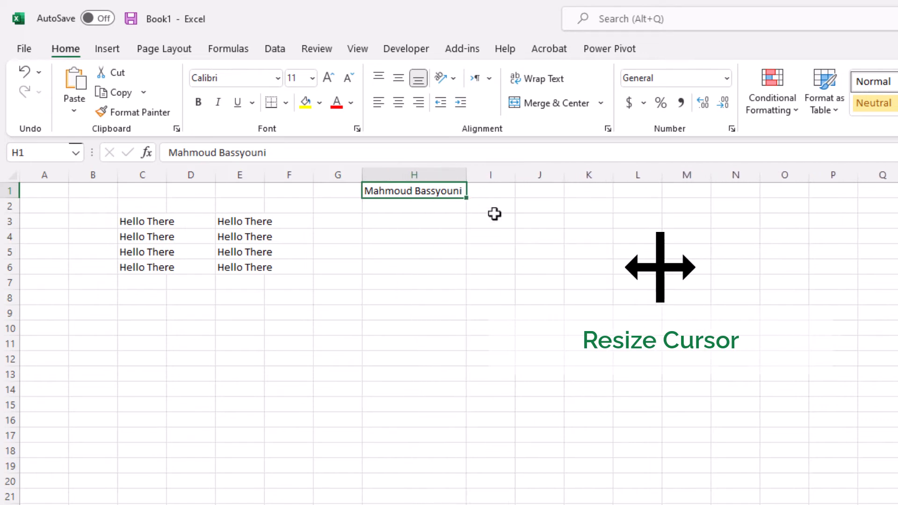
key(ctrl+z)
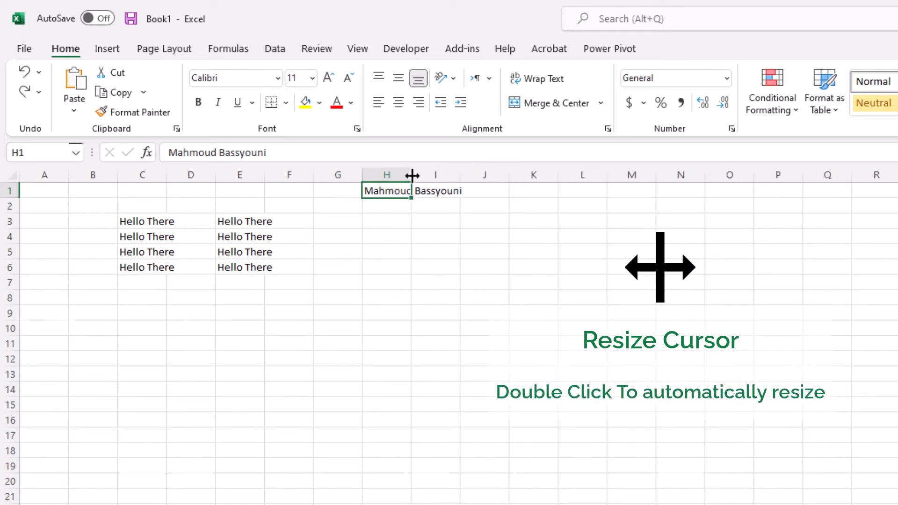
double_click(412, 176)
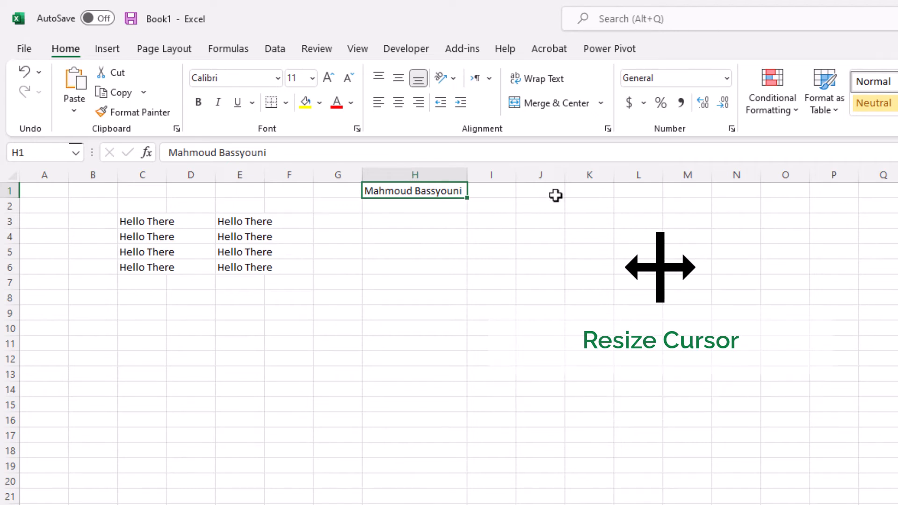
drag(467, 175, 415, 171)
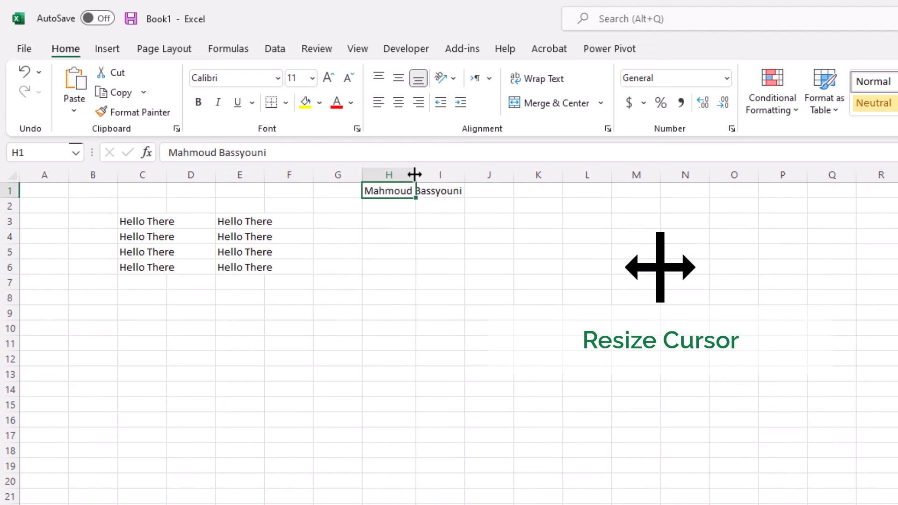
drag(416, 175, 422, 174)
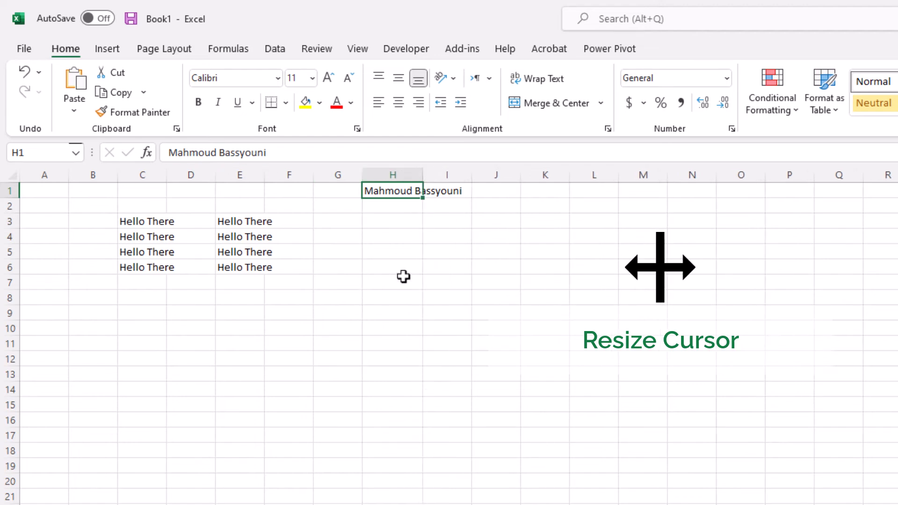
Try a taller row 1, restore it, and turn on Wrap Text for H1.
drag(10, 199, 15, 213)
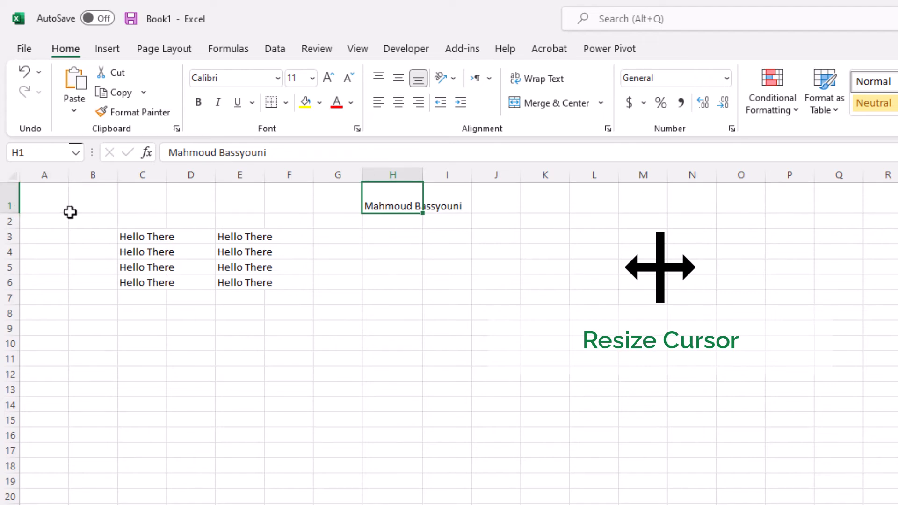
drag(13, 213, 14, 201)
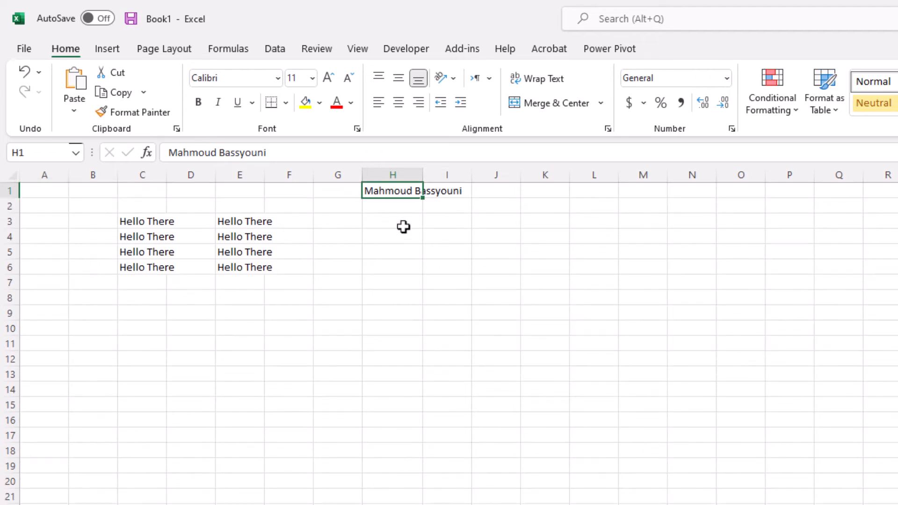
click(553, 87)
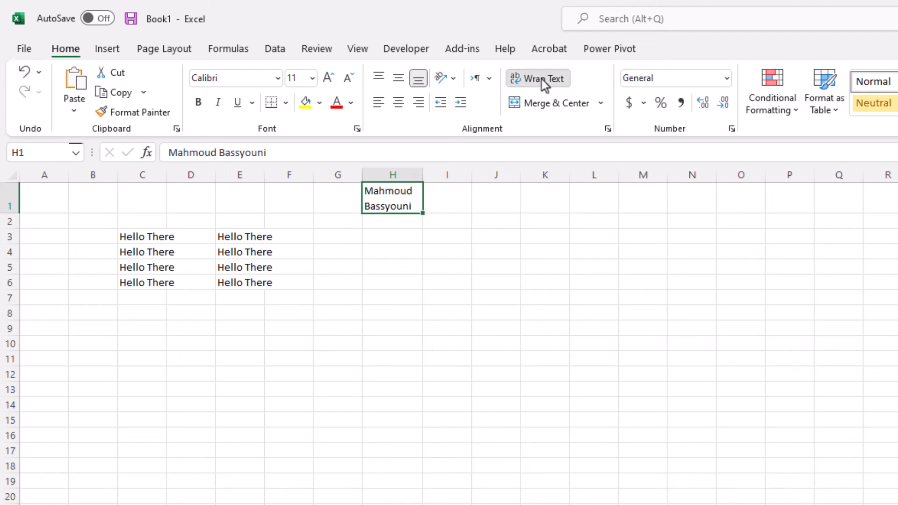
Turn Wrap Text off for H1 so the name sits on one line, then select Q5.
click(543, 85)
click(851, 255)
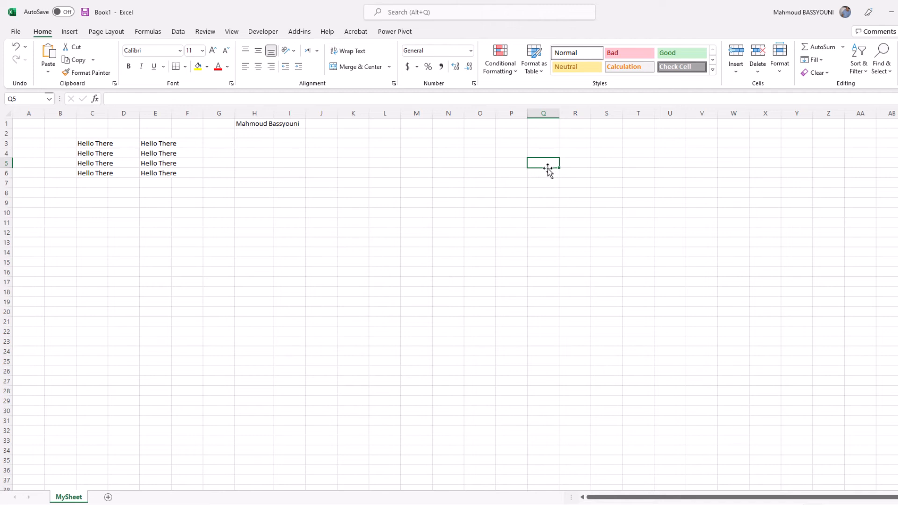
click(258, 162)
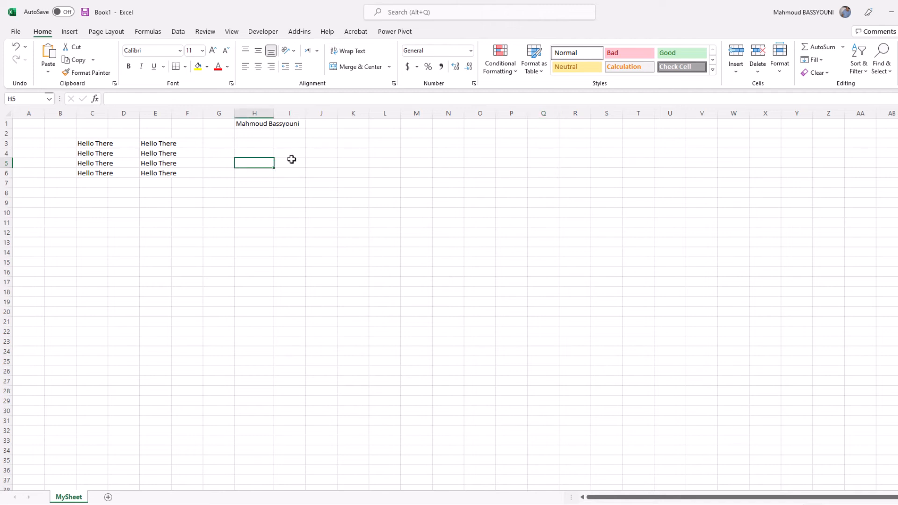
right_click(260, 162)
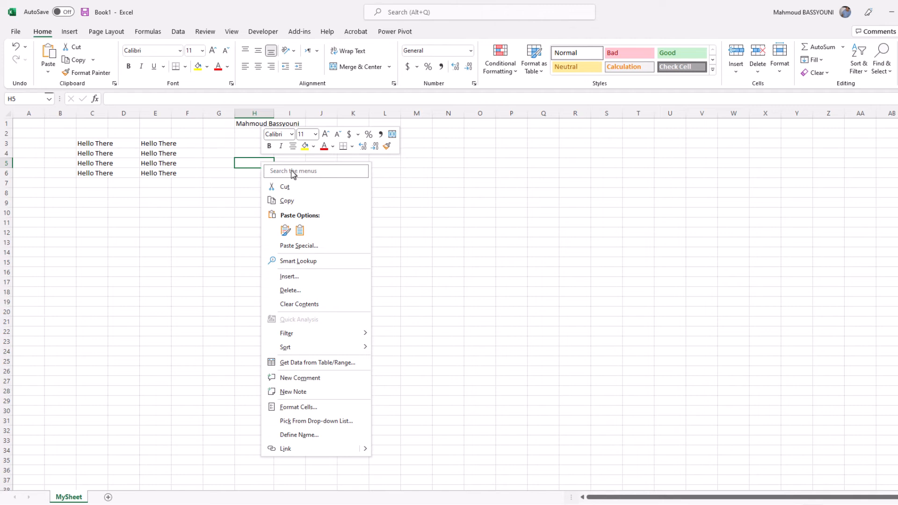
right_click(209, 115)
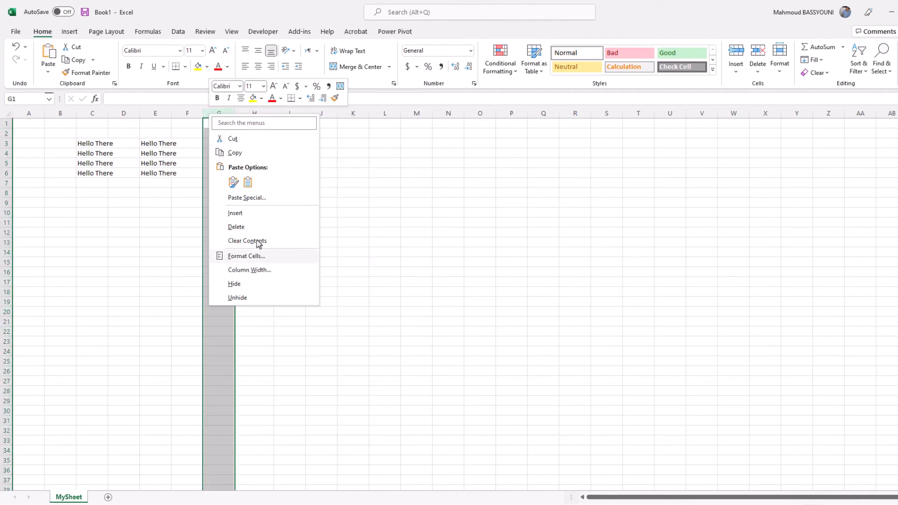
key(Escape)
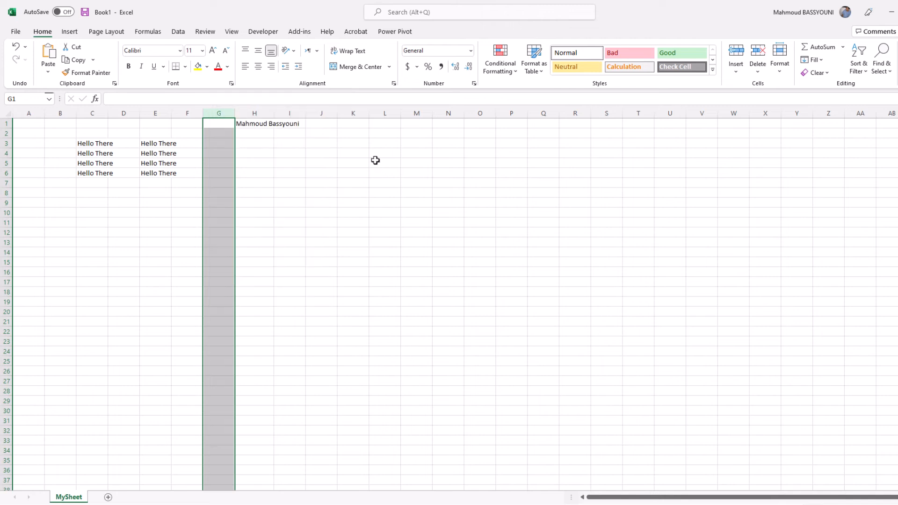
click(290, 172)
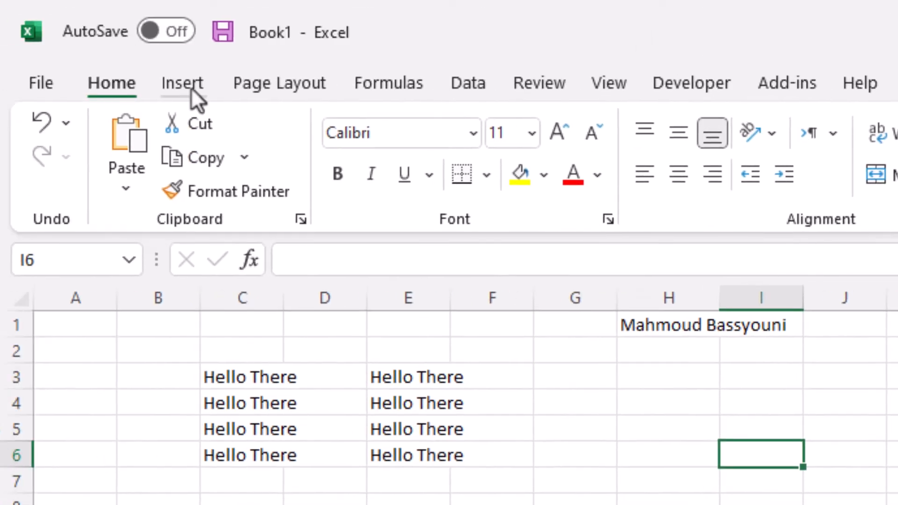
Show the Insert ribbon commands for tables, pictures, shapes and charts.
click(191, 89)
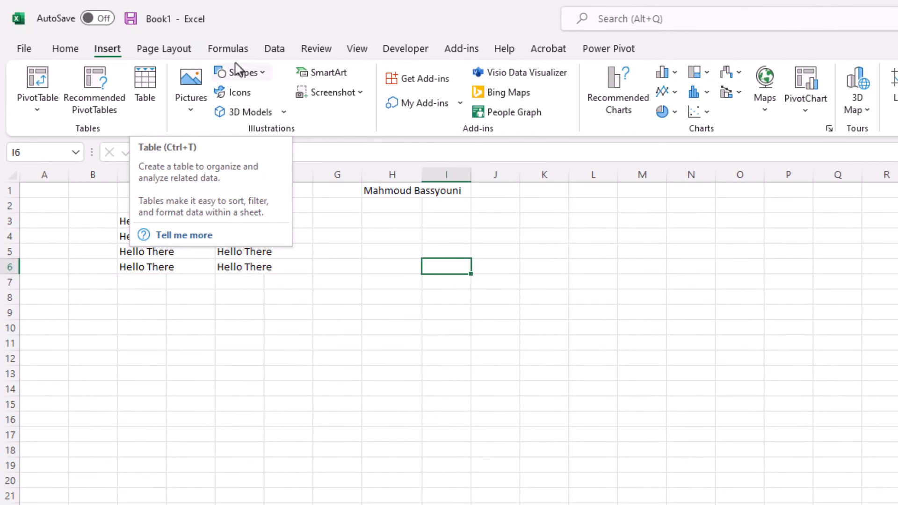
Browse the Page Layout, Formulas and Data ribbon commands, then return to Home.
click(151, 51)
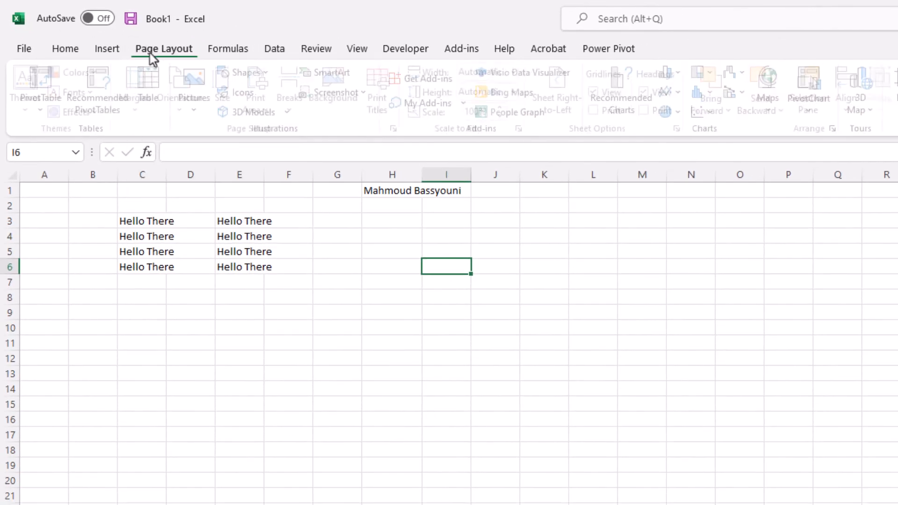
click(220, 50)
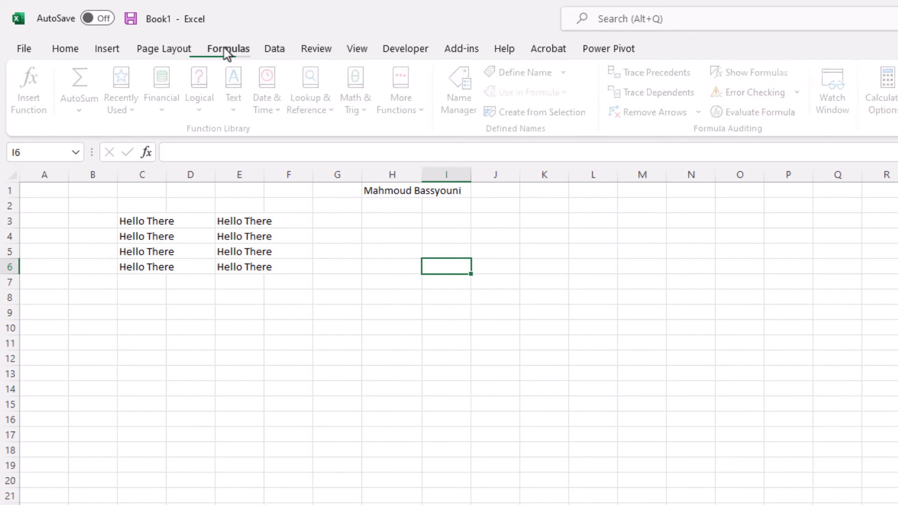
click(275, 51)
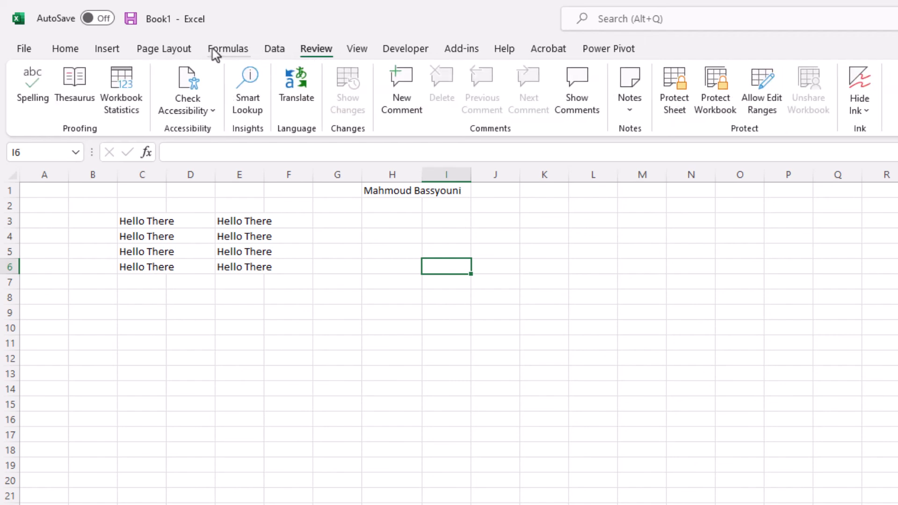
click(65, 49)
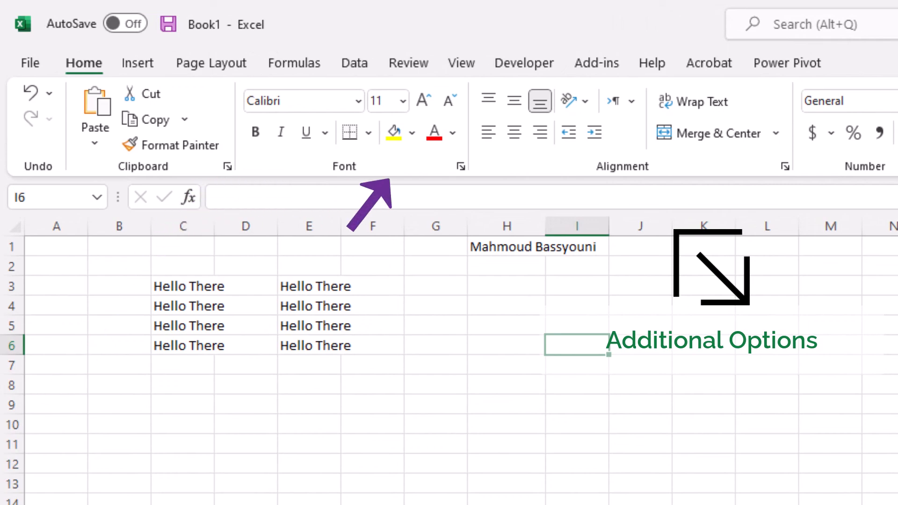
click(882, 167)
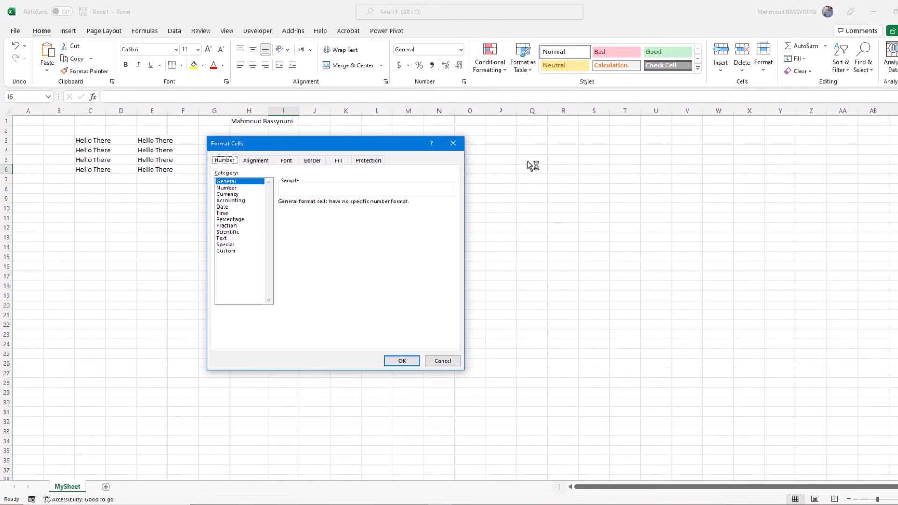
click(454, 143)
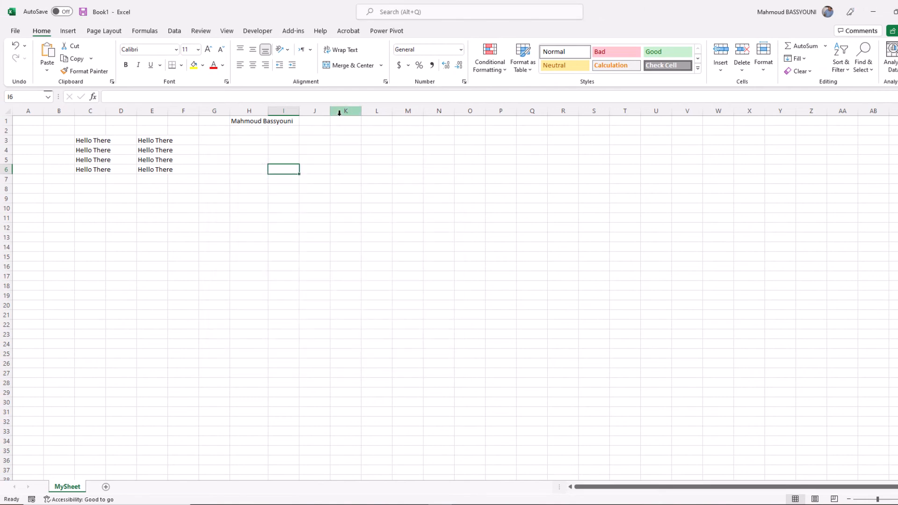
double_click(41, 31)
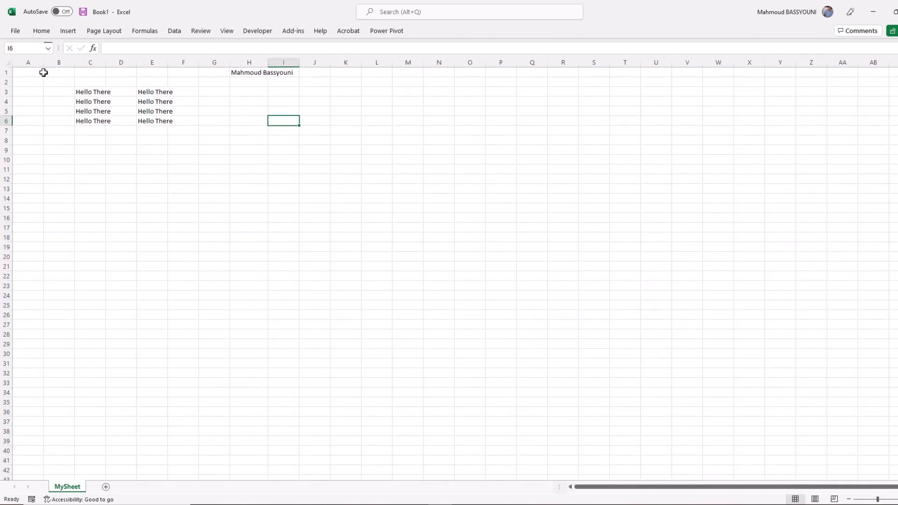
click(45, 30)
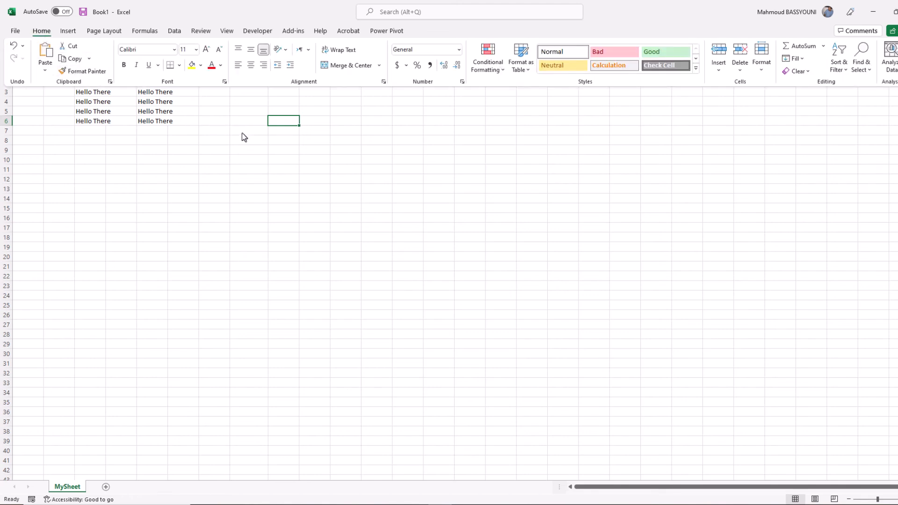
click(257, 144)
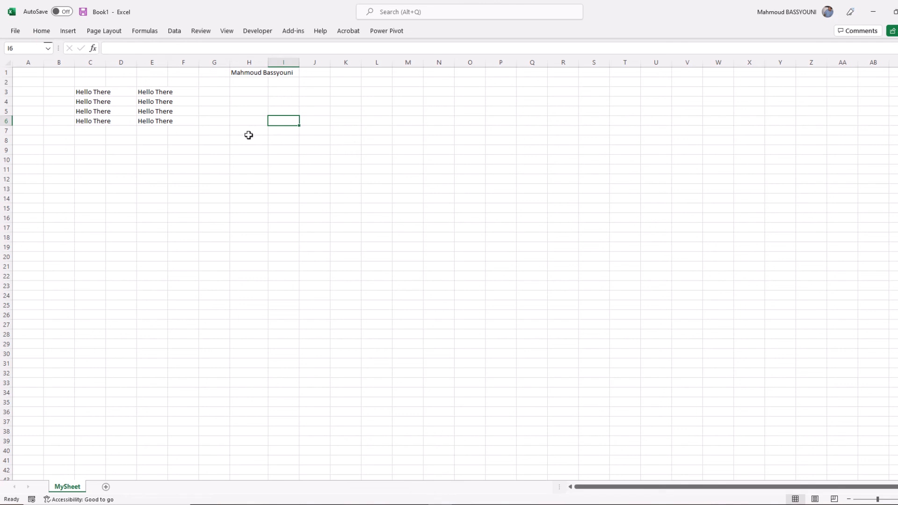
double_click(41, 31)
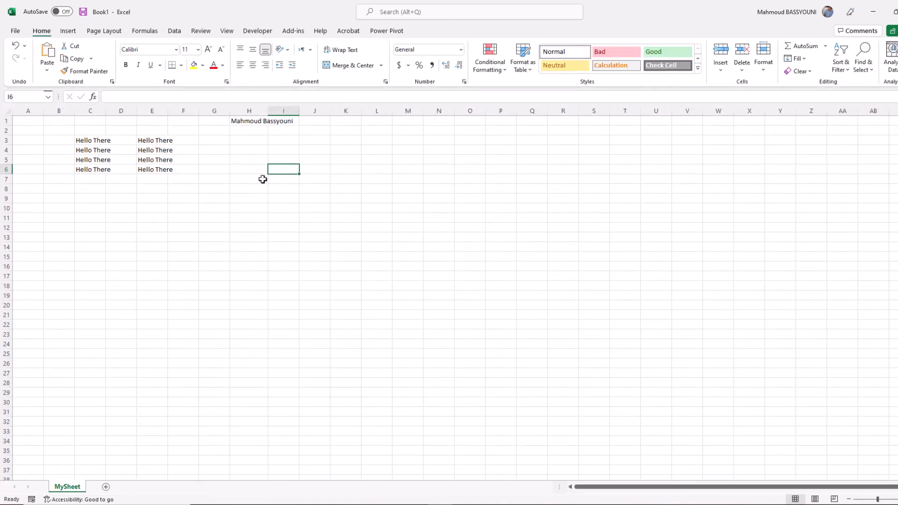
click(14, 31)
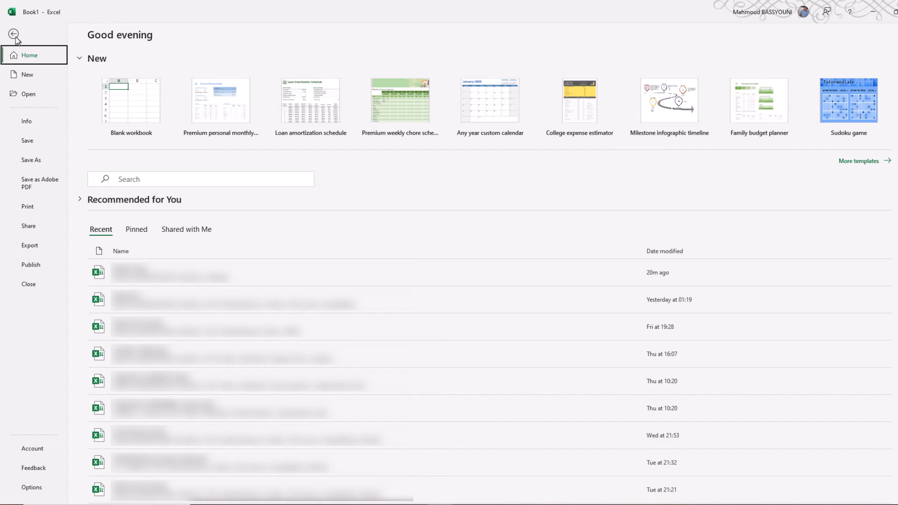
key(Escape)
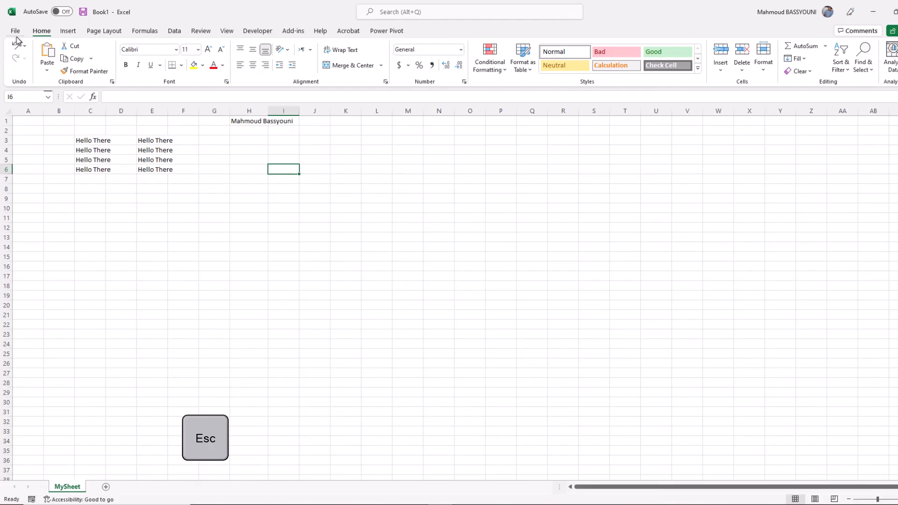